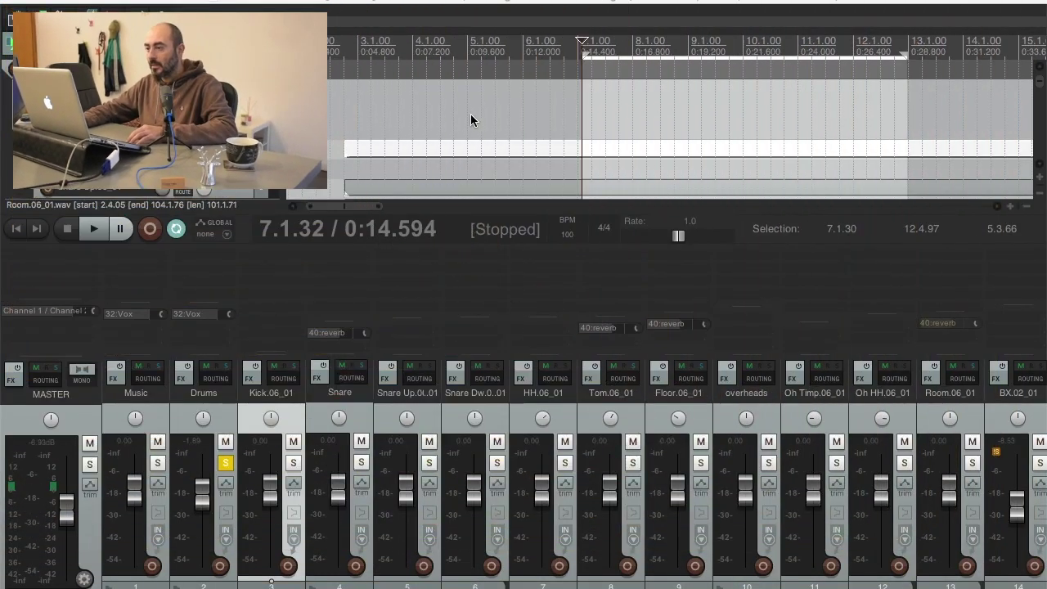
# Scroll the arrange view out and back in to survey the drum tracks
pyautogui.scroll(-3, 481, 115)
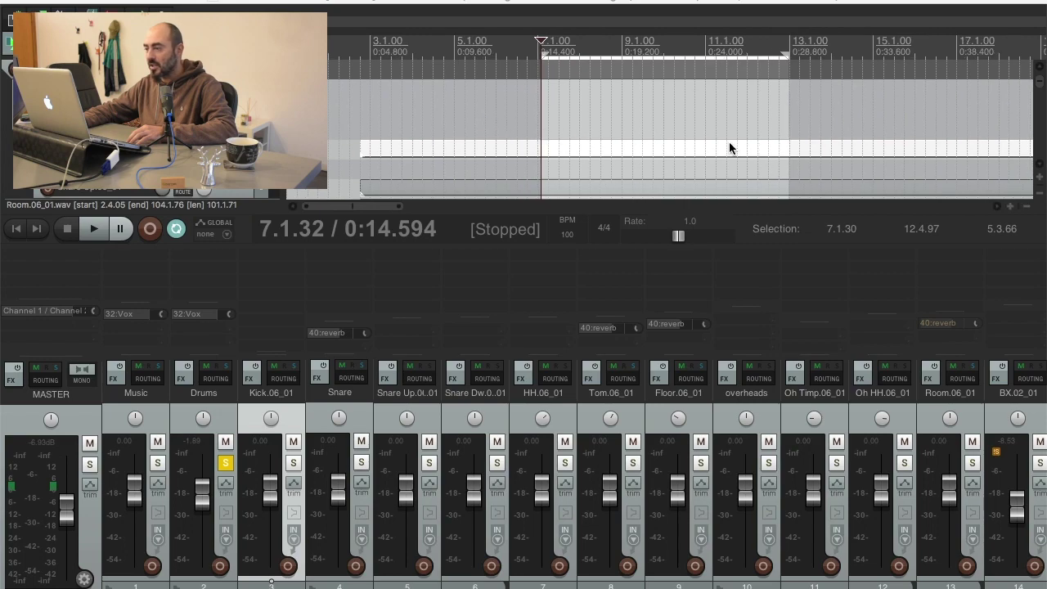
pyautogui.scroll(-3, 1037, 92)
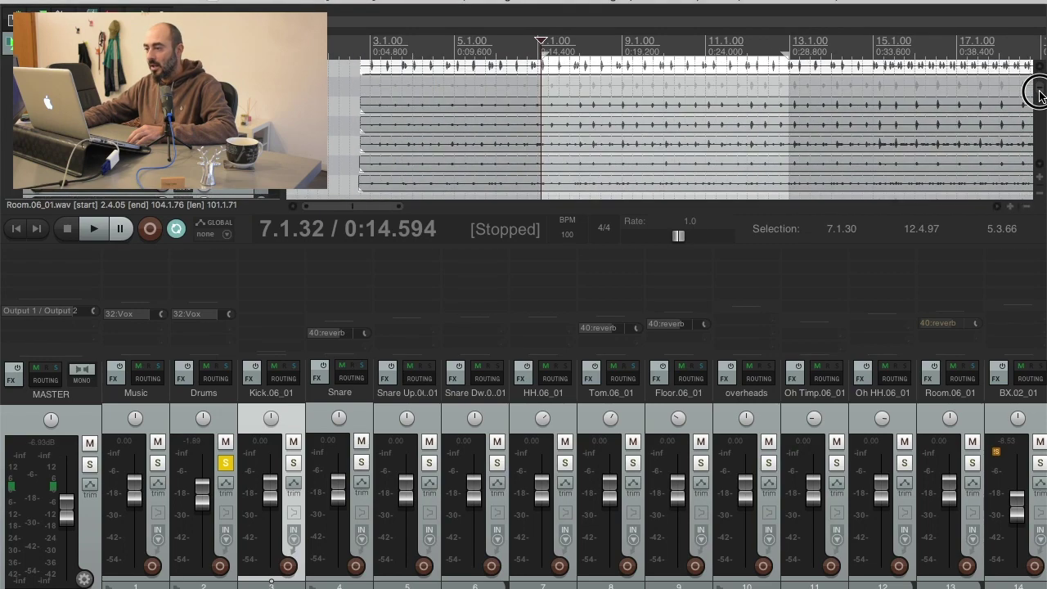
pyautogui.scroll(3, 1037, 93)
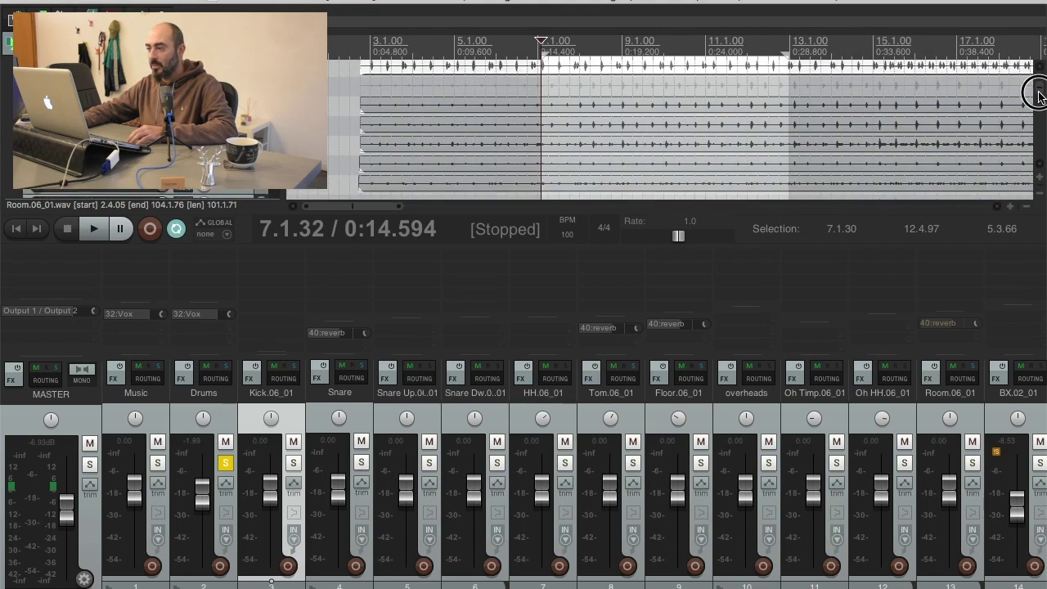
pyautogui.scroll(2, 1037, 91)
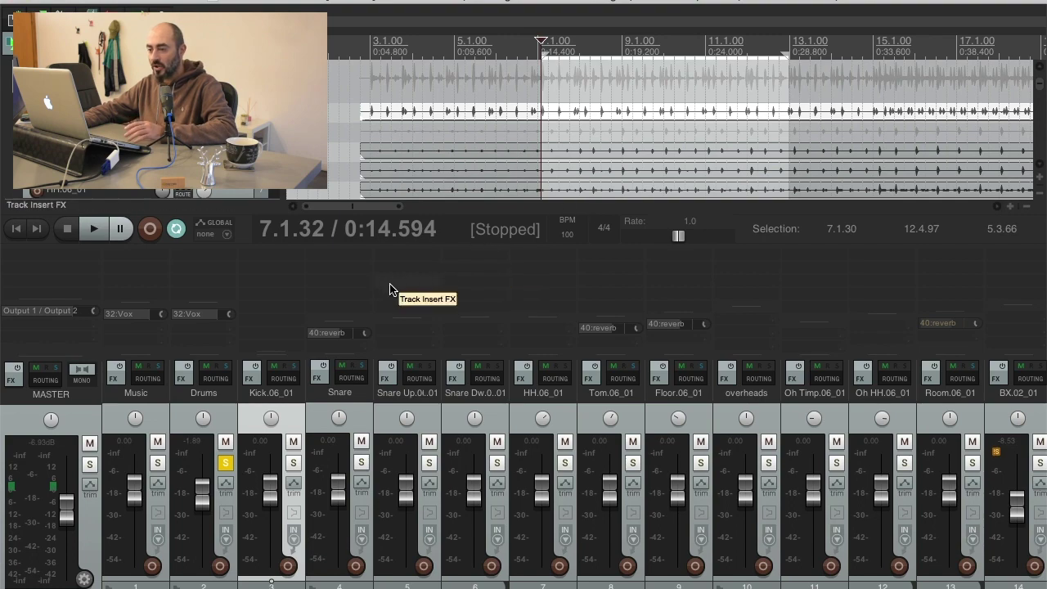
# Add AU HoRNetVUMeterMK4 to Kick.06_01 via a 'vu meter' filter and lower its window
pyautogui.click(264, 257)
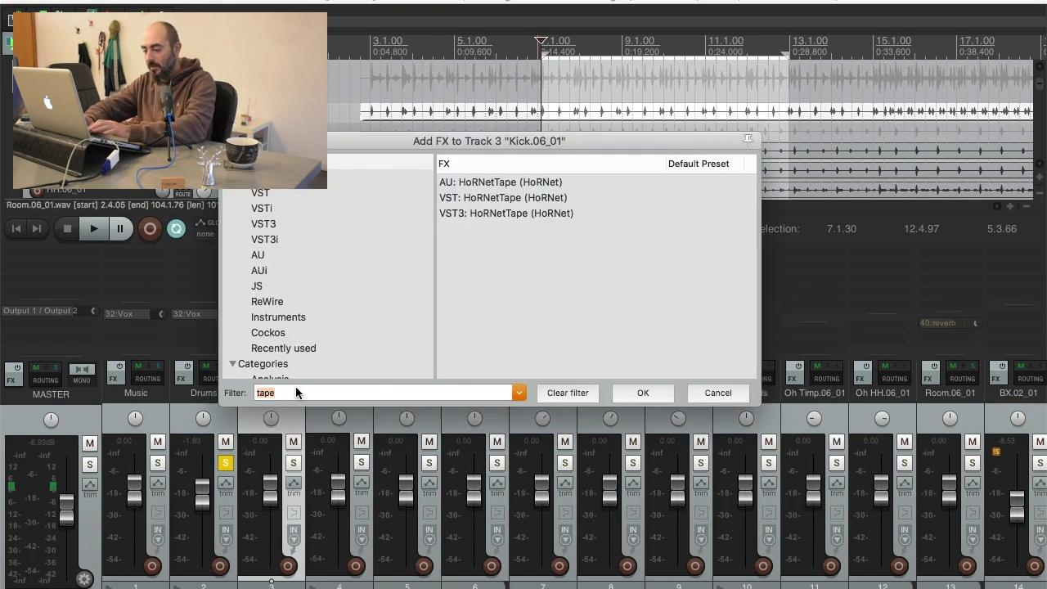
pyautogui.write('vu meter')
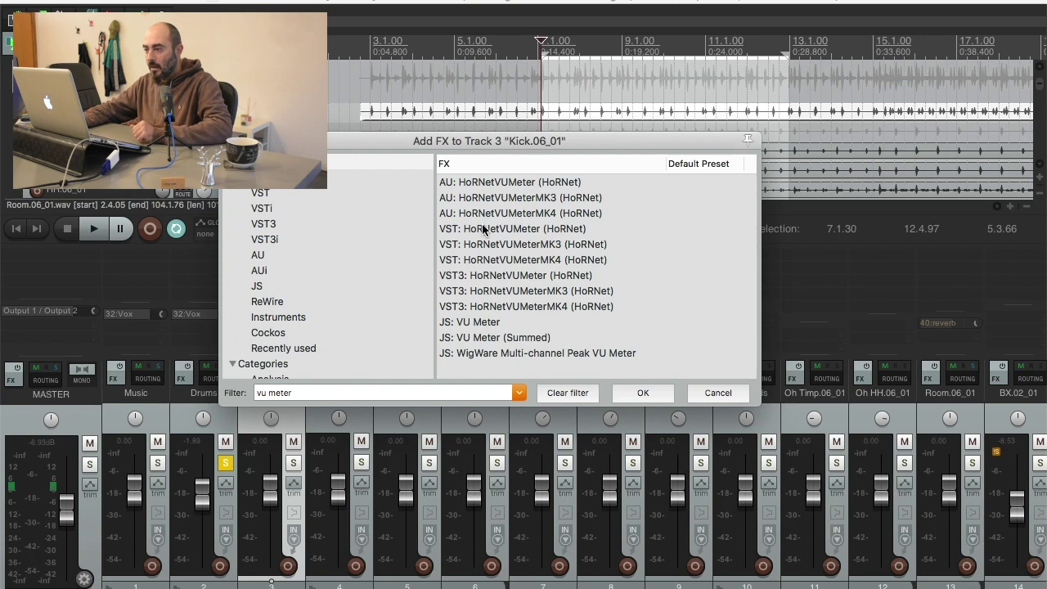
pyautogui.doubleClick(523, 213)
pyautogui.moveTo(317, 14); pyautogui.dragTo(458, 172)
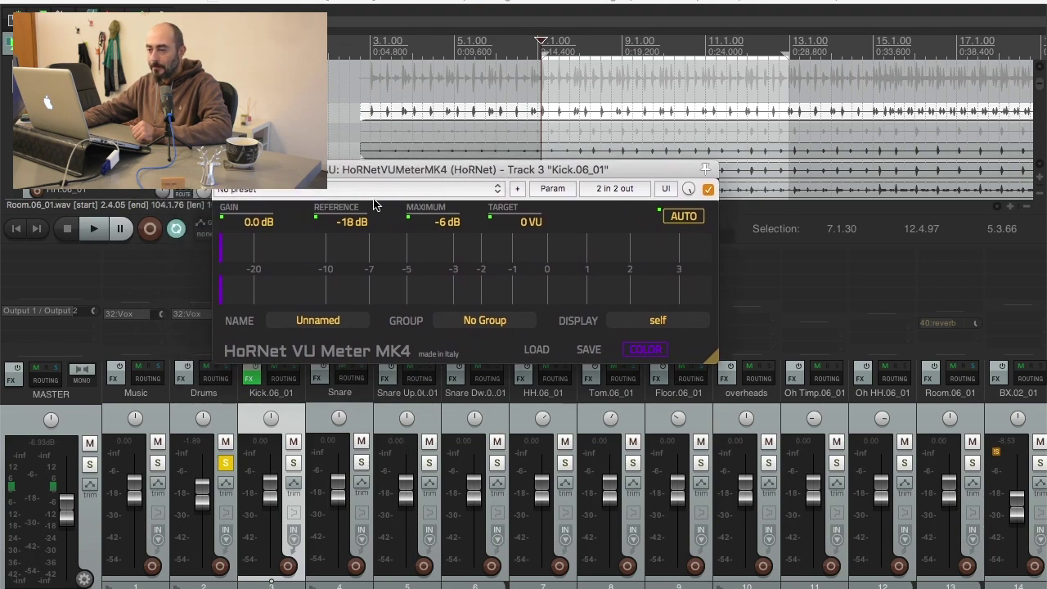
pyautogui.moveTo(262, 228)
pyautogui.mouseDown()
pyautogui.moveTo(265, 212)
pyautogui.moveTo(245, 215)
pyautogui.moveTo(255, 240)
pyautogui.moveTo(269, 204)
pyautogui.moveTo(260, 218)
pyautogui.mouseUp()
pyautogui.doubleClick(259, 221)
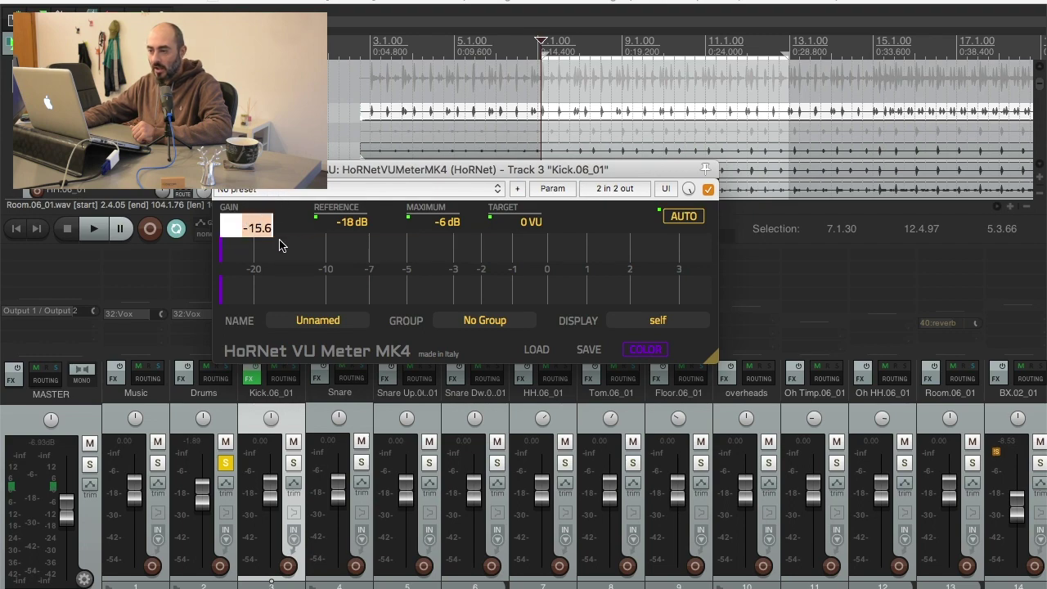
pyautogui.click(293, 226)
pyautogui.doubleClick(264, 224)
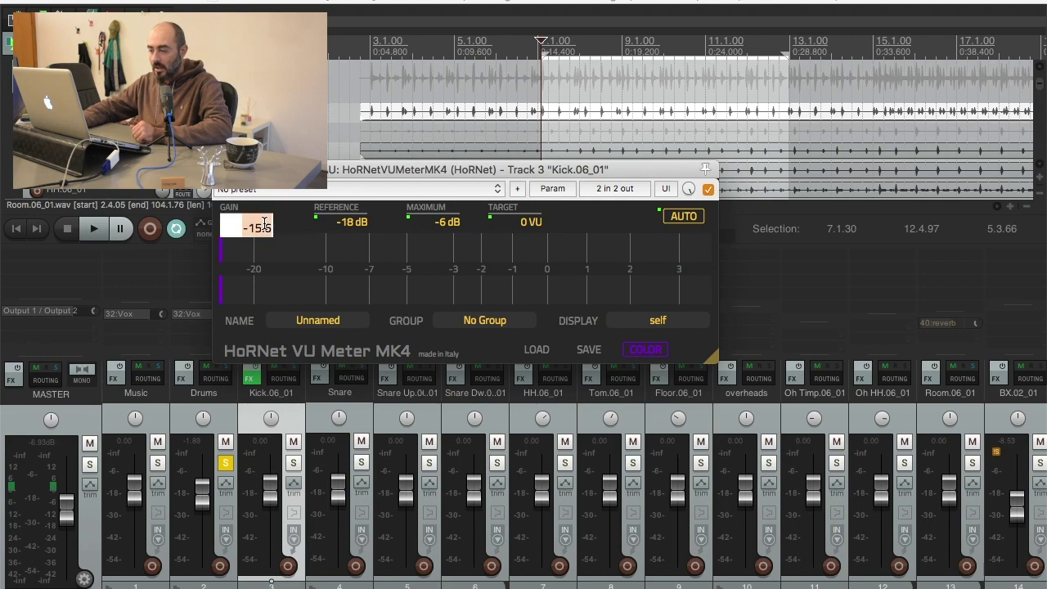
pyautogui.write('0')
pyautogui.press('Return')
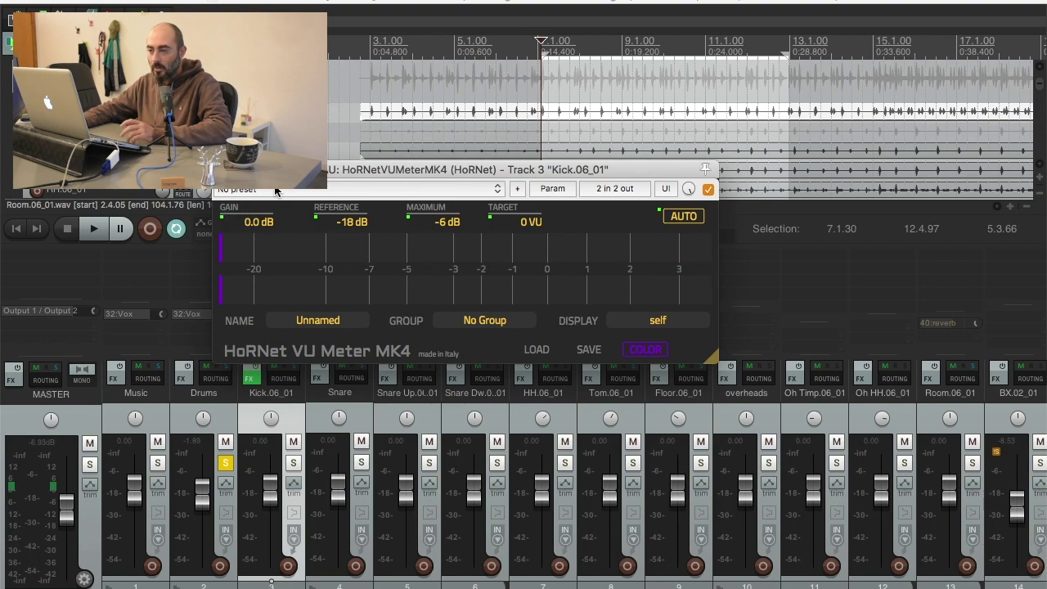
pyautogui.moveTo(279, 170); pyautogui.dragTo(288, 170)
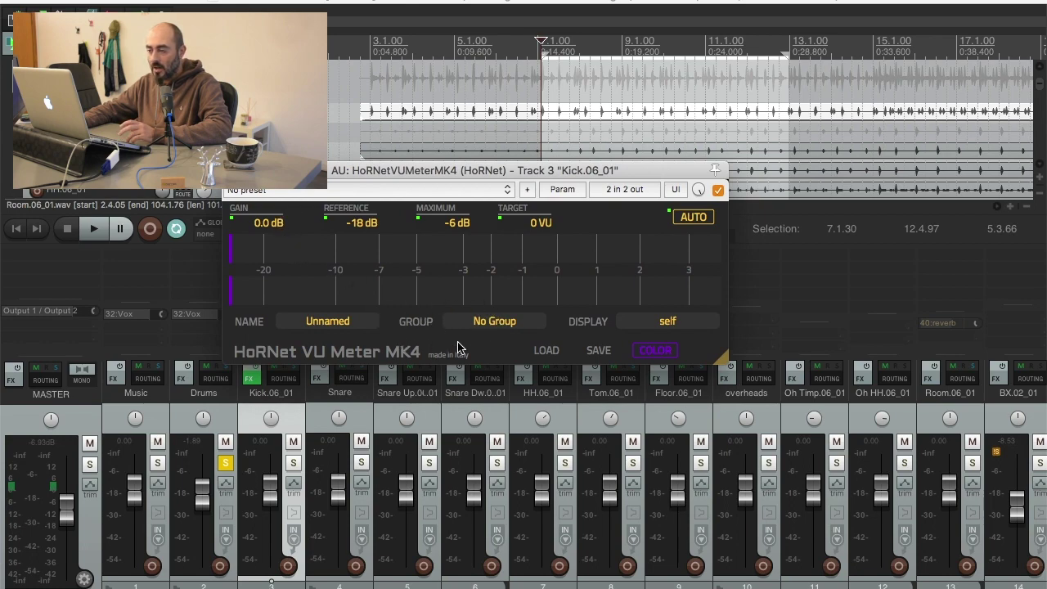
pyautogui.moveTo(365, 167); pyautogui.dragTo(346, 160)
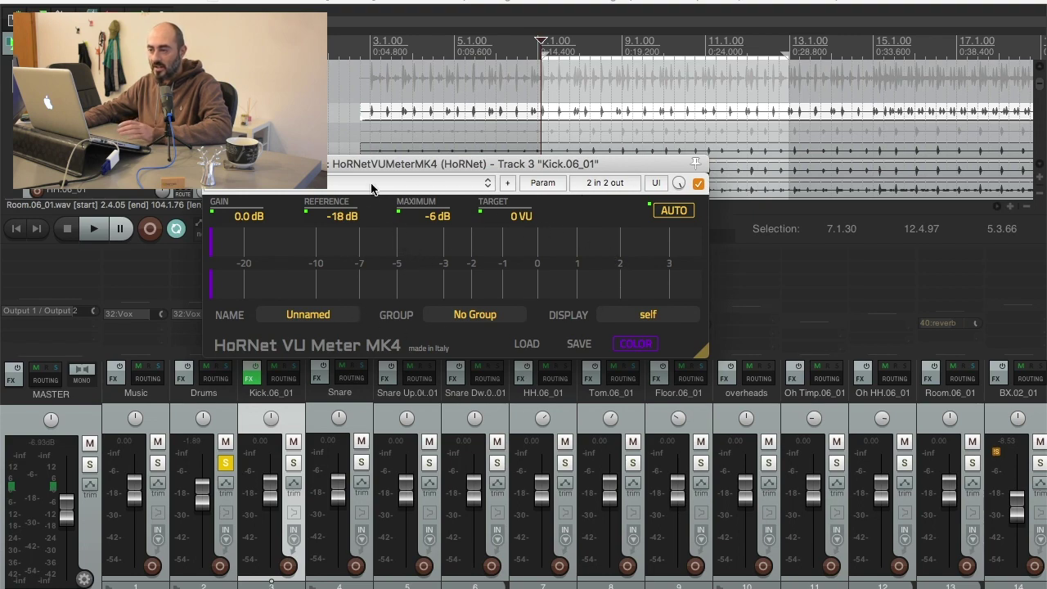
pyautogui.moveTo(367, 166); pyautogui.dragTo(397, 172)
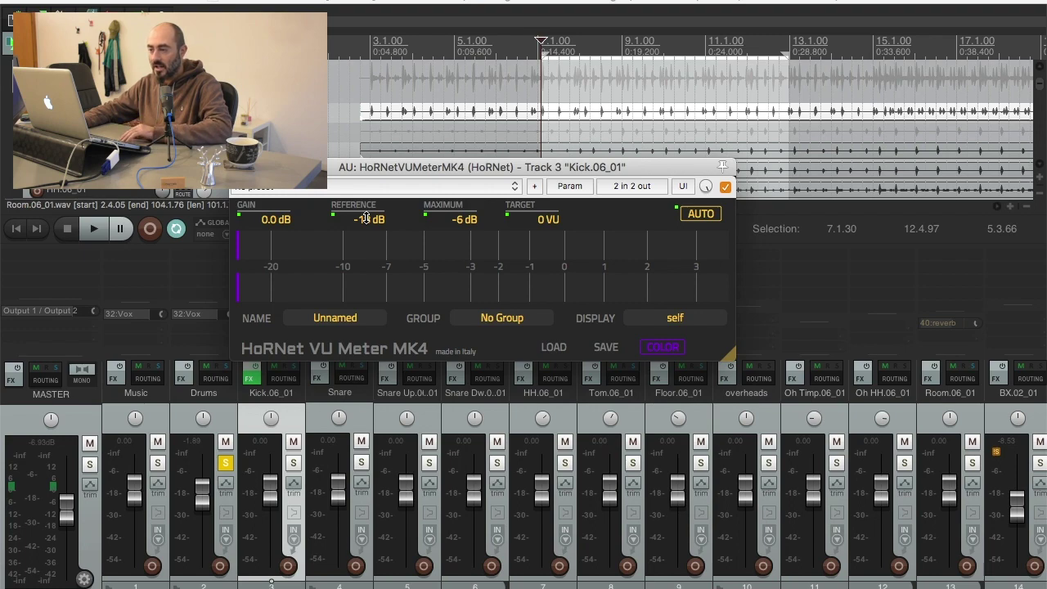
pyautogui.moveTo(366, 220)
pyautogui.mouseDown()
pyautogui.moveTo(374, 206)
pyautogui.moveTo(362, 250)
pyautogui.moveTo(373, 169)
pyautogui.moveTo(366, 222)
pyautogui.mouseUp()
pyautogui.doubleClick(367, 222)
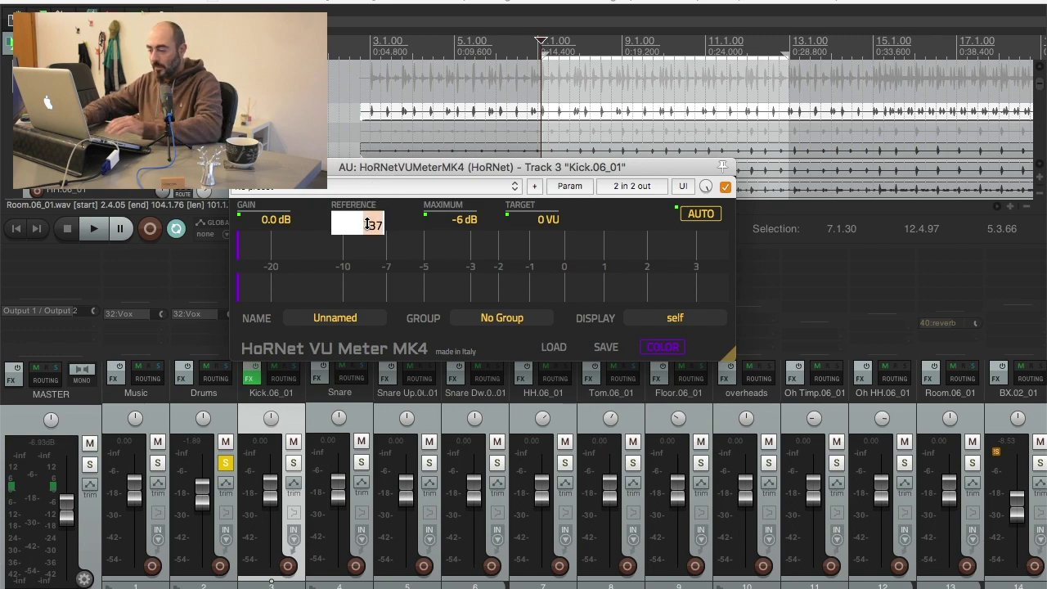
pyautogui.press('Return')
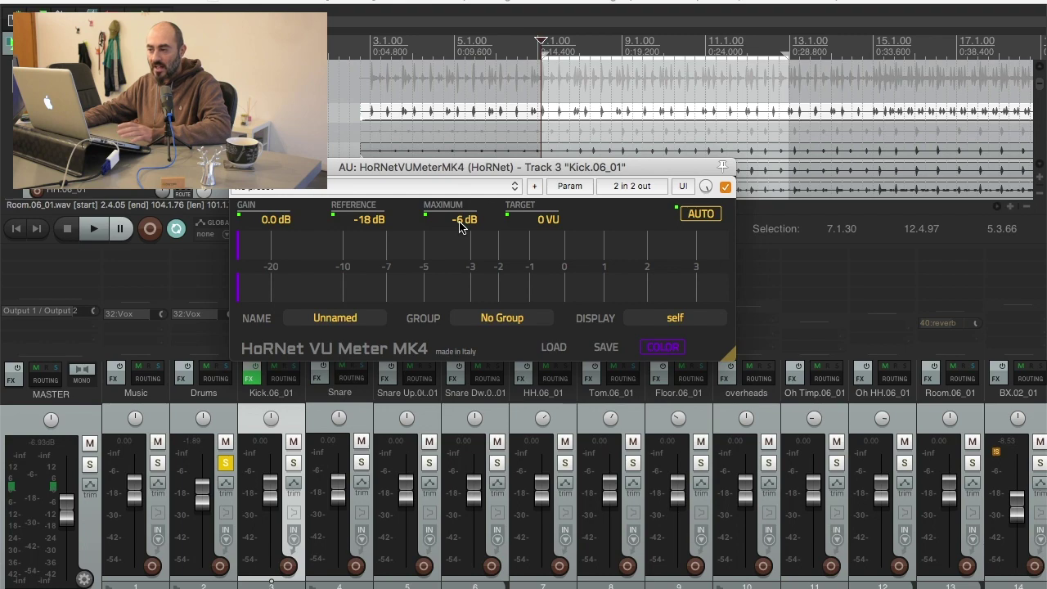
# Set the Kick VU Meter MK4's MAXIMUM option to off
pyautogui.click(462, 221)
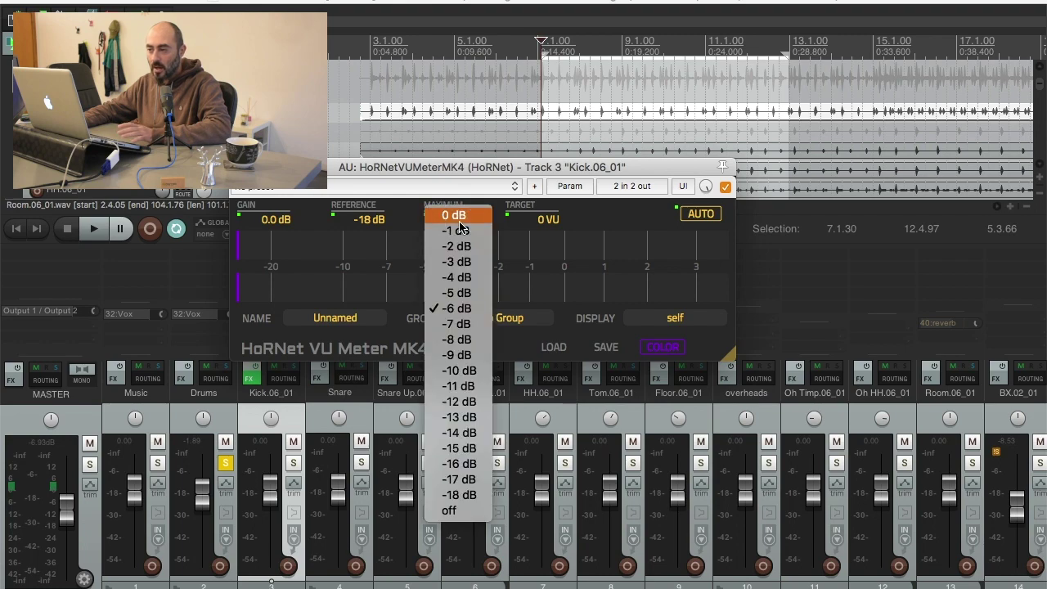
pyautogui.click(449, 511)
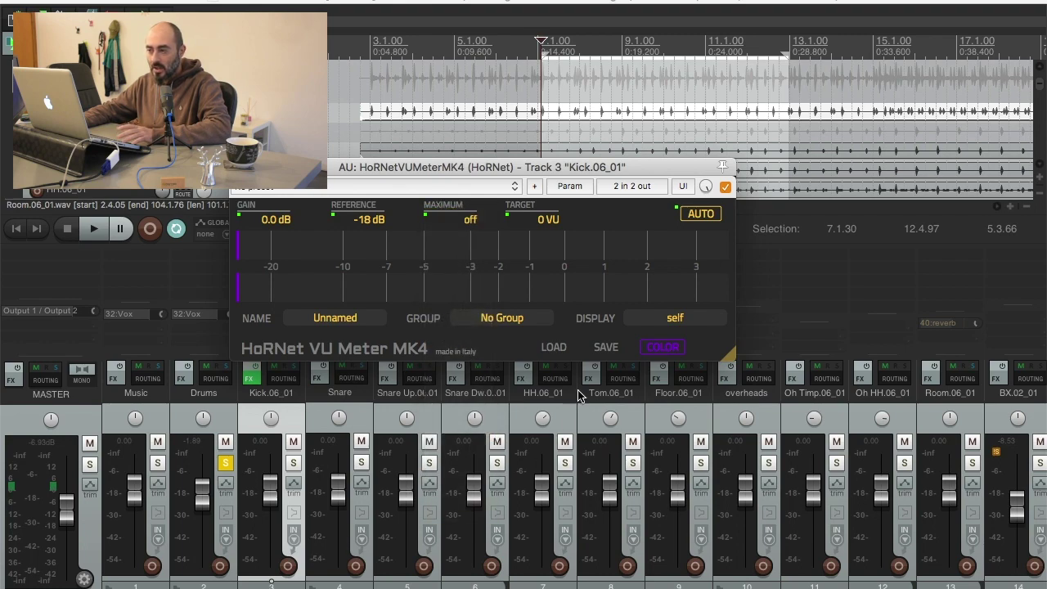
# Set the Kick meter's TARGET level to +3 VU
pyautogui.click(550, 221)
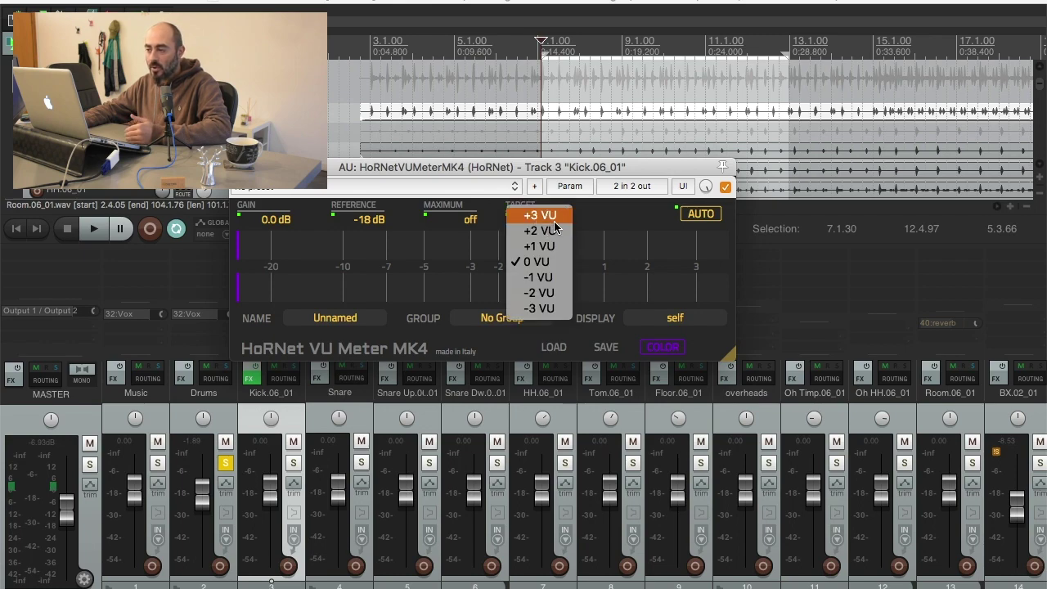
pyautogui.click(552, 215)
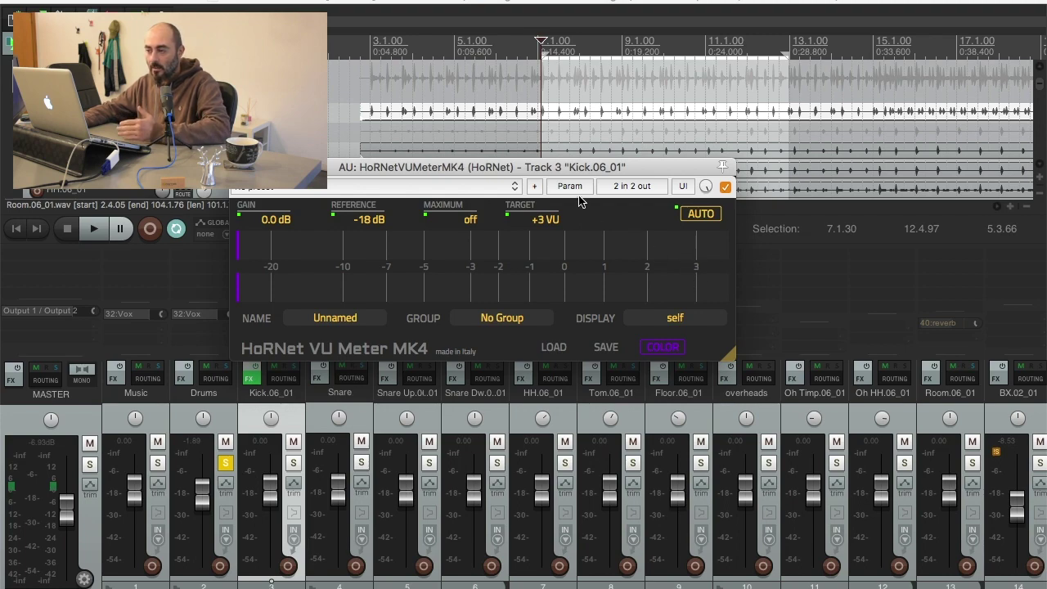
pyautogui.moveTo(551, 166); pyautogui.dragTo(561, 160)
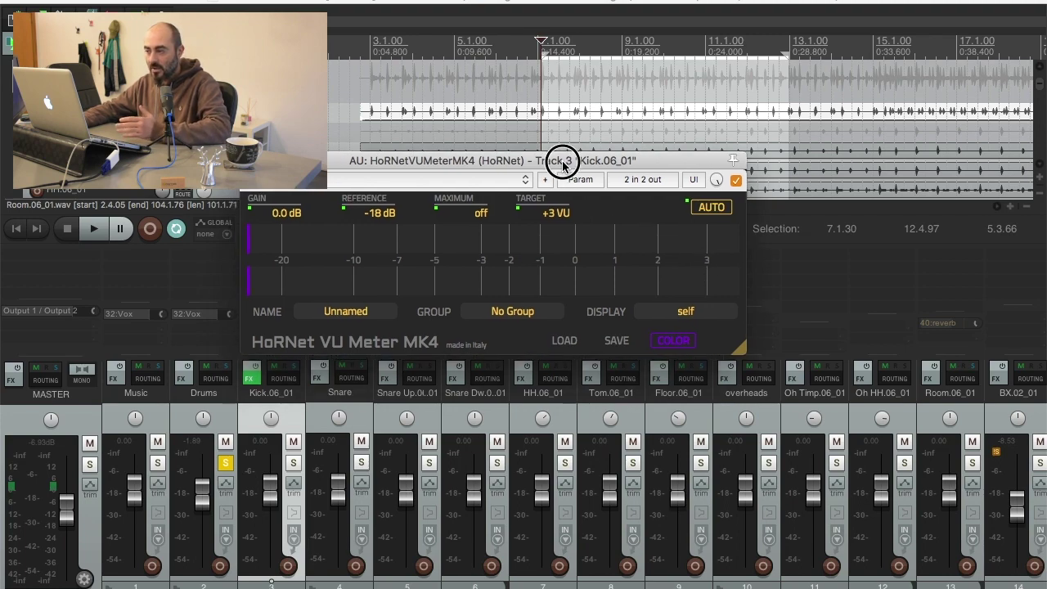
# Name the meter 'Kick' and shift its window to the right
pyautogui.click(365, 316)
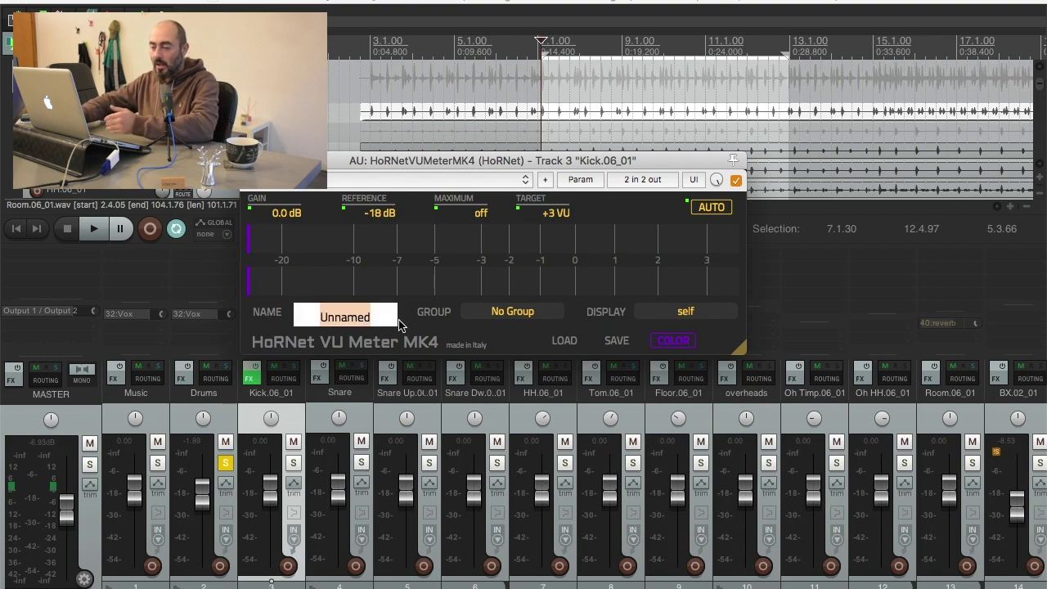
pyautogui.write('K')
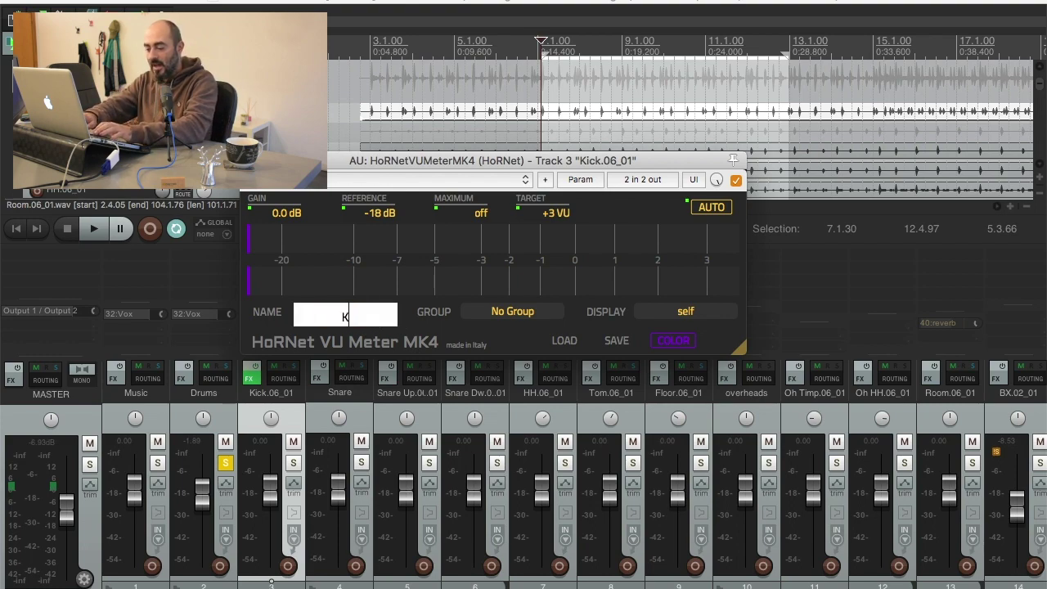
pyautogui.write('ick')
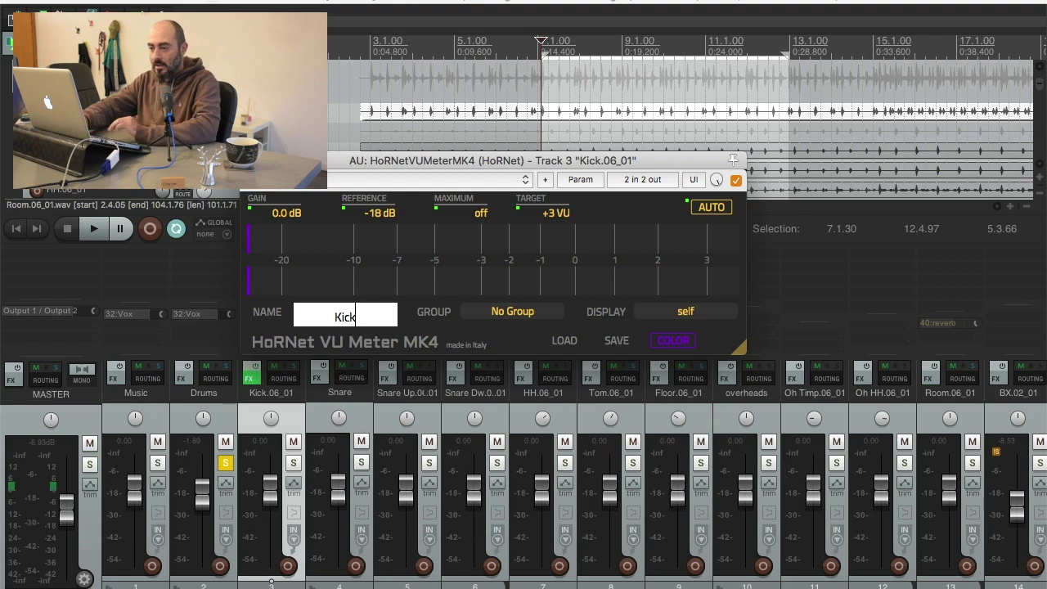
pyautogui.press('Return')
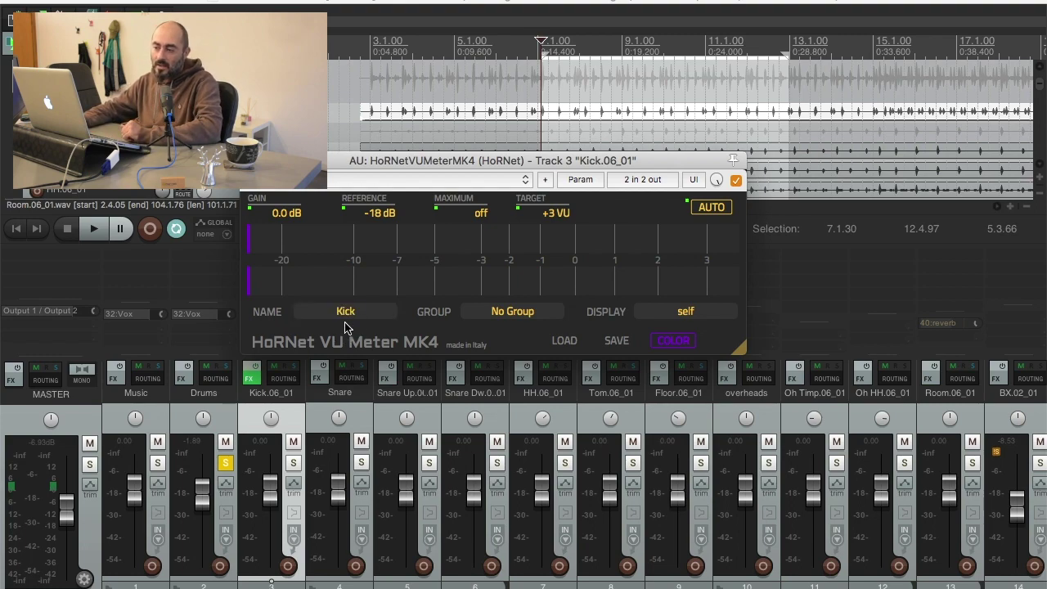
pyautogui.moveTo(352, 164); pyautogui.dragTo(372, 143)
pyautogui.moveTo(480, 139); pyautogui.dragTo(527, 141)
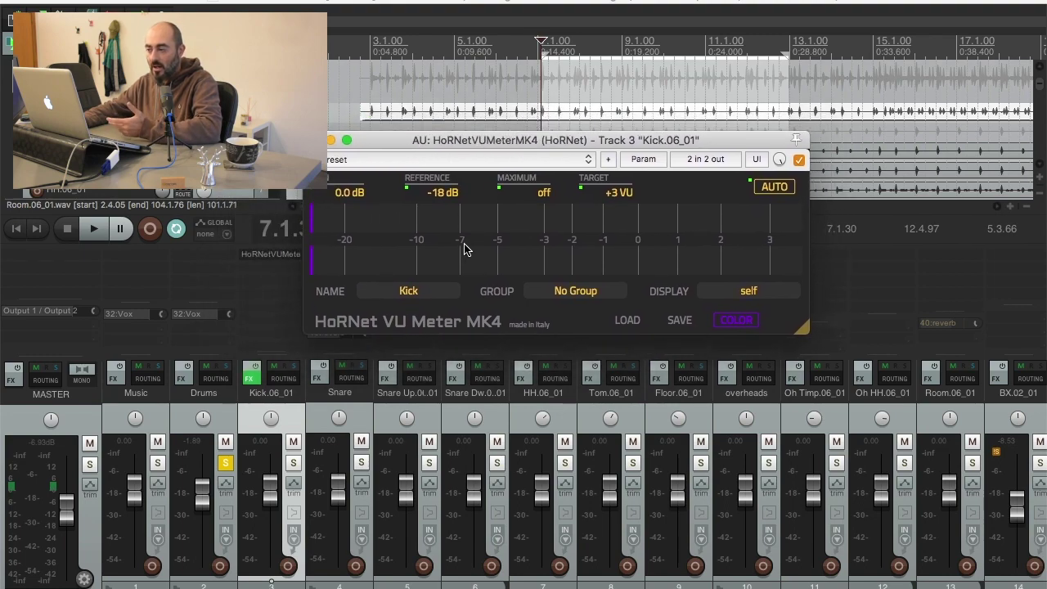
pyautogui.moveTo(381, 139); pyautogui.dragTo(404, 131)
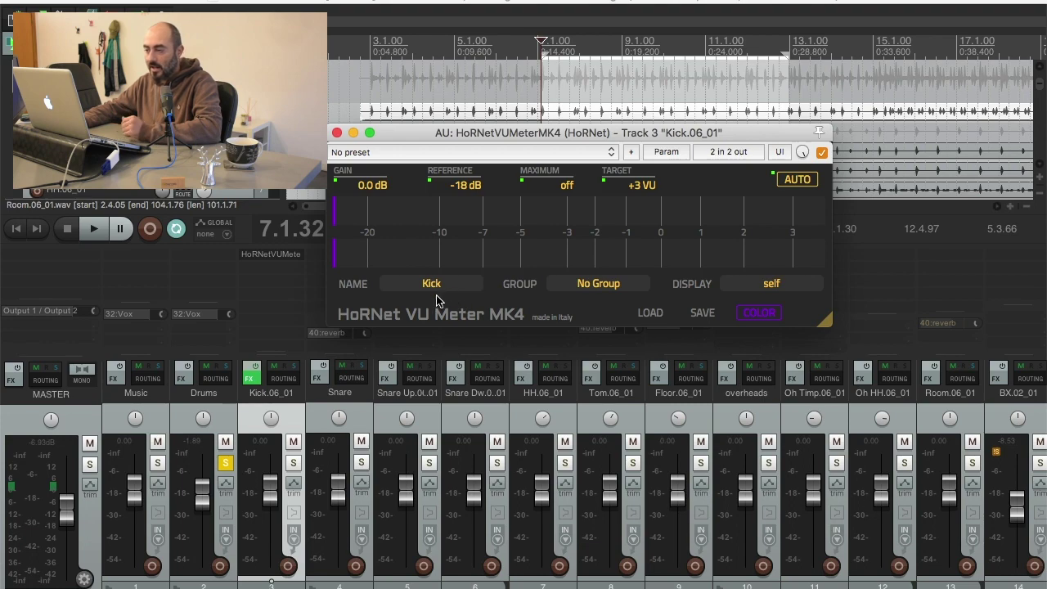
# Assign the Kick VU meter to the Drums group
pyautogui.moveTo(608, 137); pyautogui.dragTo(563, 143)
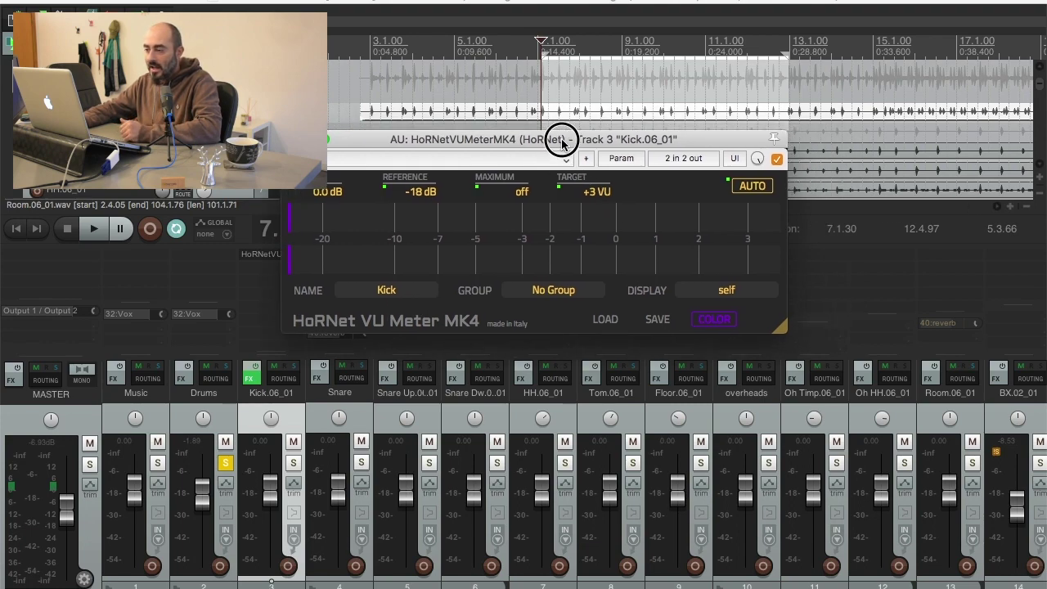
pyautogui.click(554, 293)
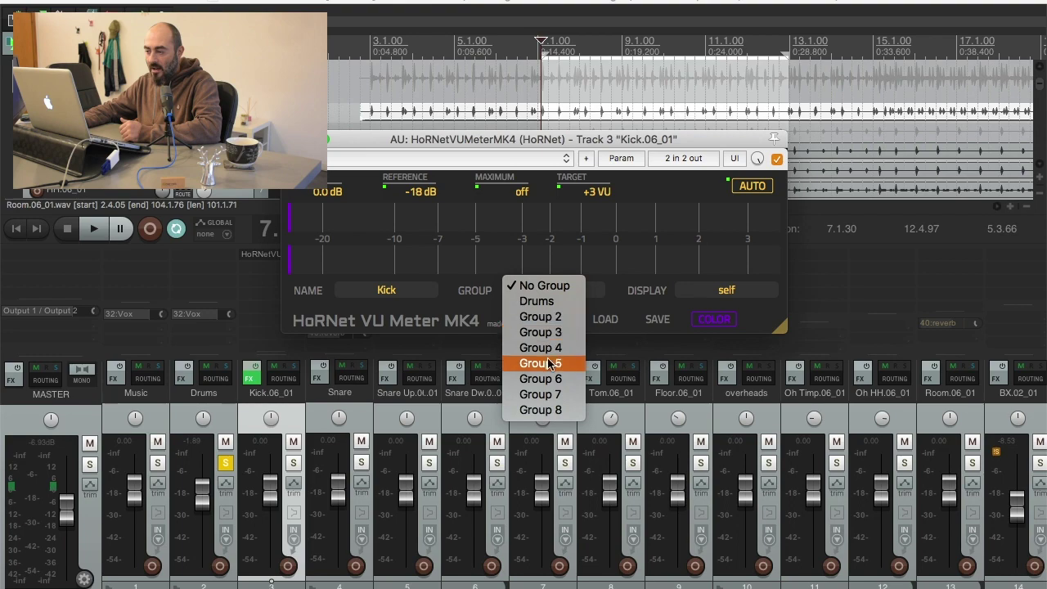
pyautogui.click(553, 301)
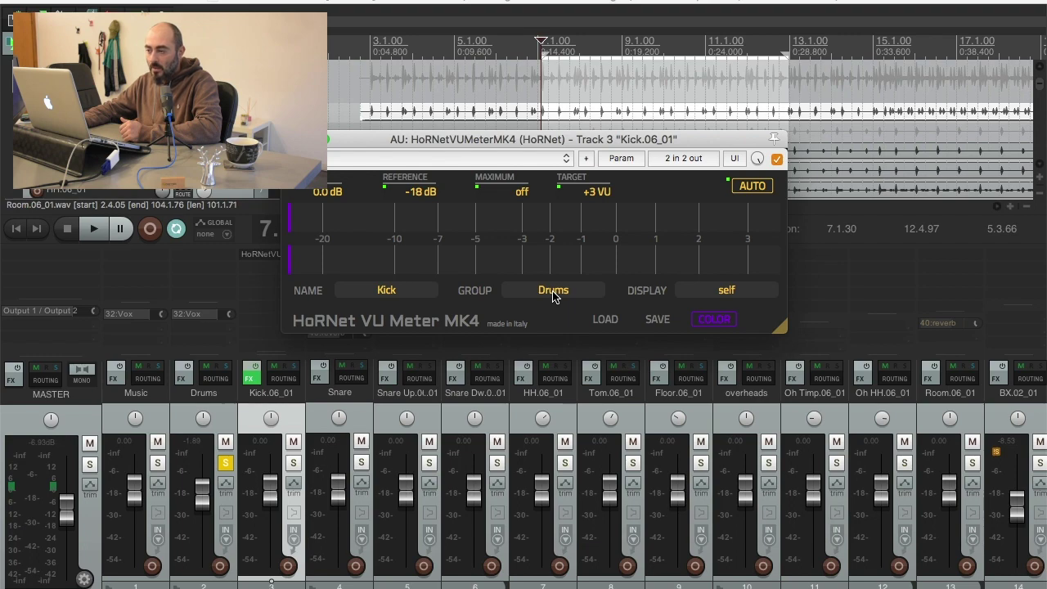
pyautogui.click(553, 296)
pyautogui.click(553, 297)
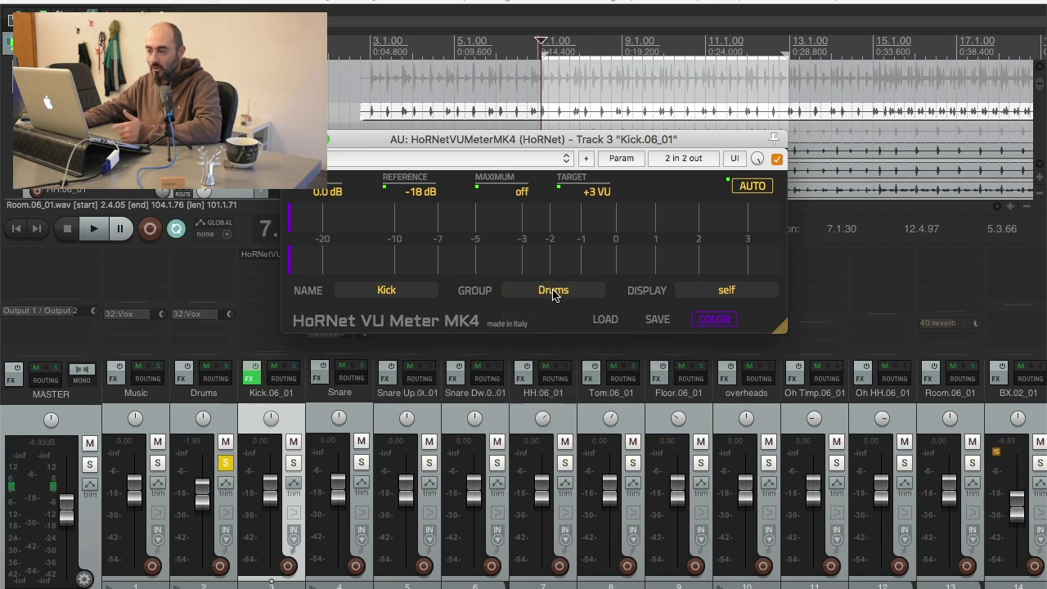
# Rename the Drums group to 'Drums group' and confirm it in the group list
pyautogui.moveTo(553, 294)
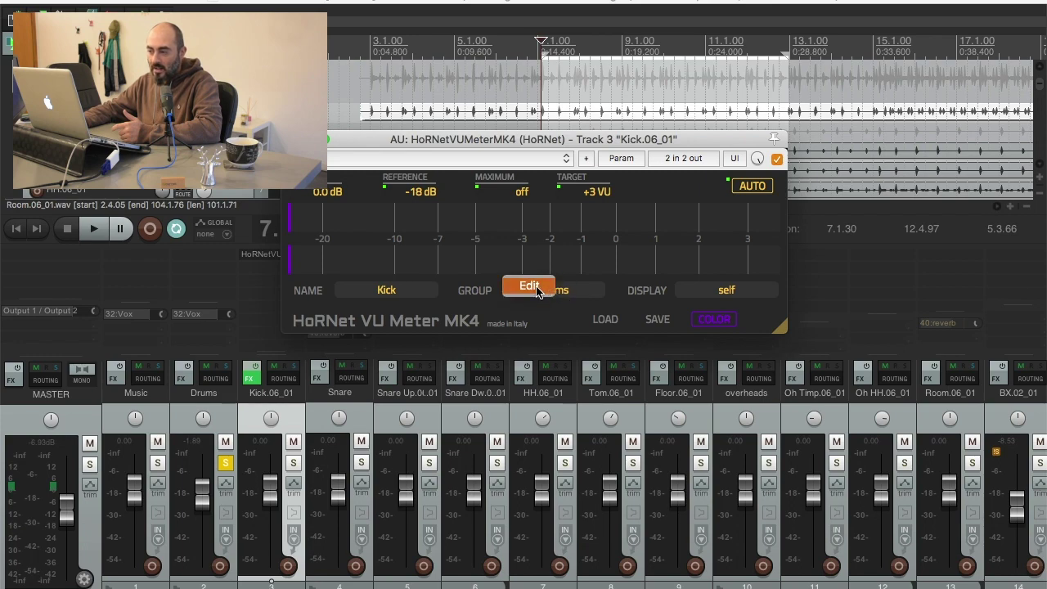
pyautogui.click(546, 296)
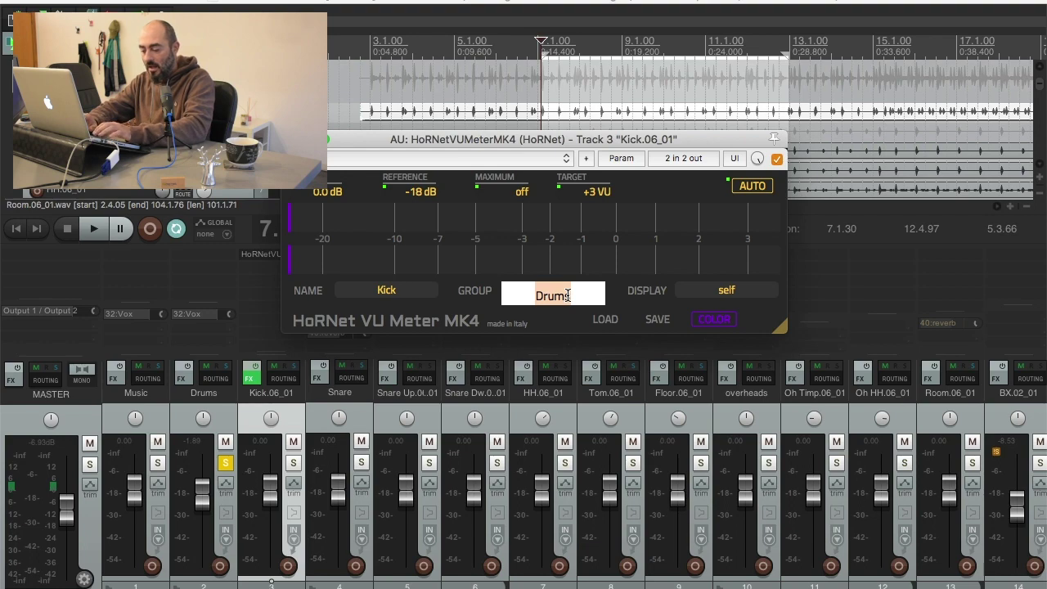
pyautogui.write('Drums grou')
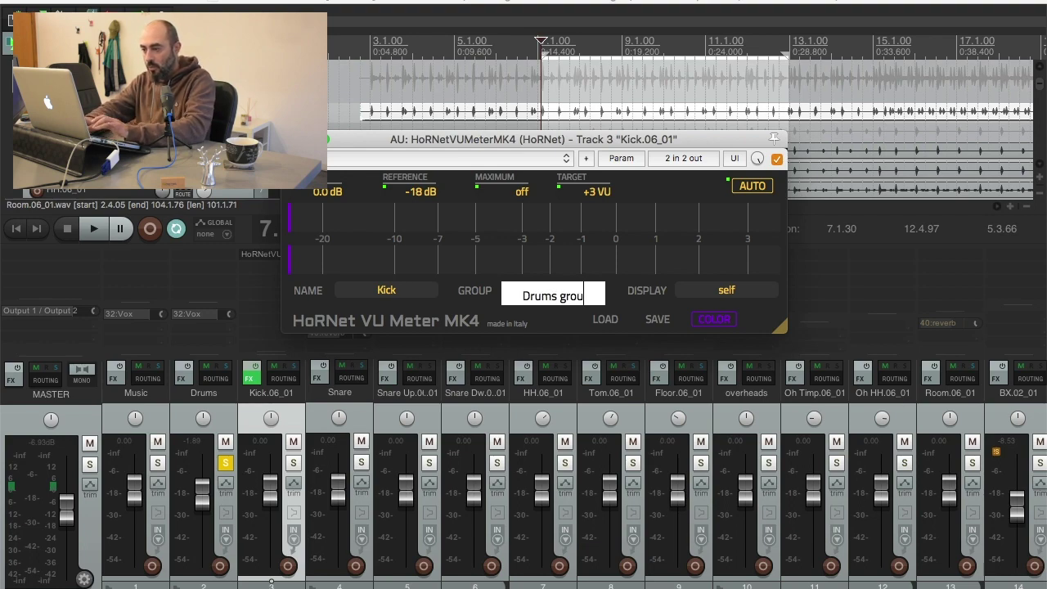
pyautogui.write('p')
pyautogui.press('Return')
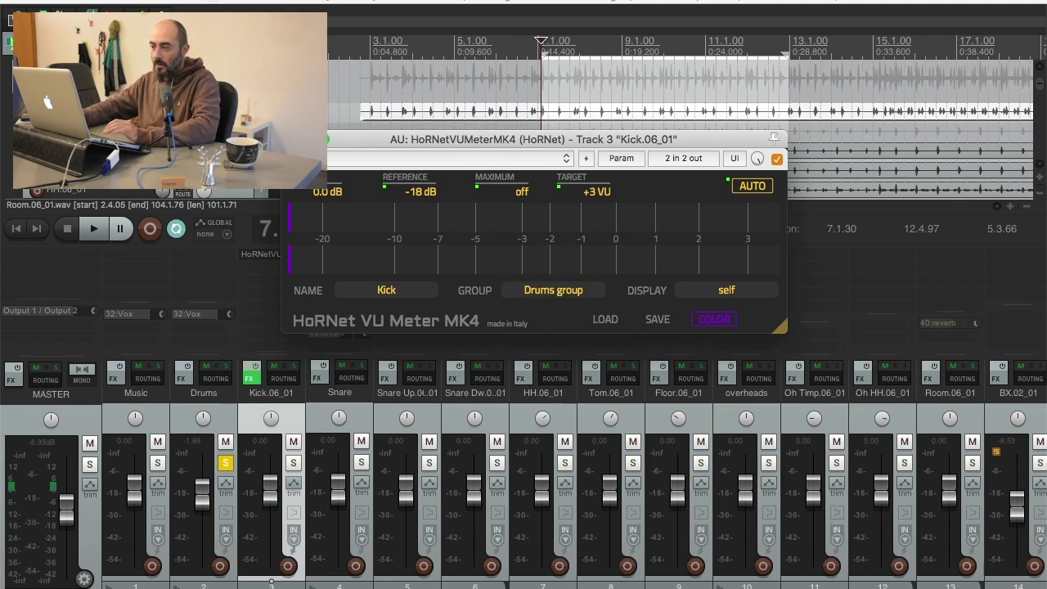
pyautogui.click(538, 292)
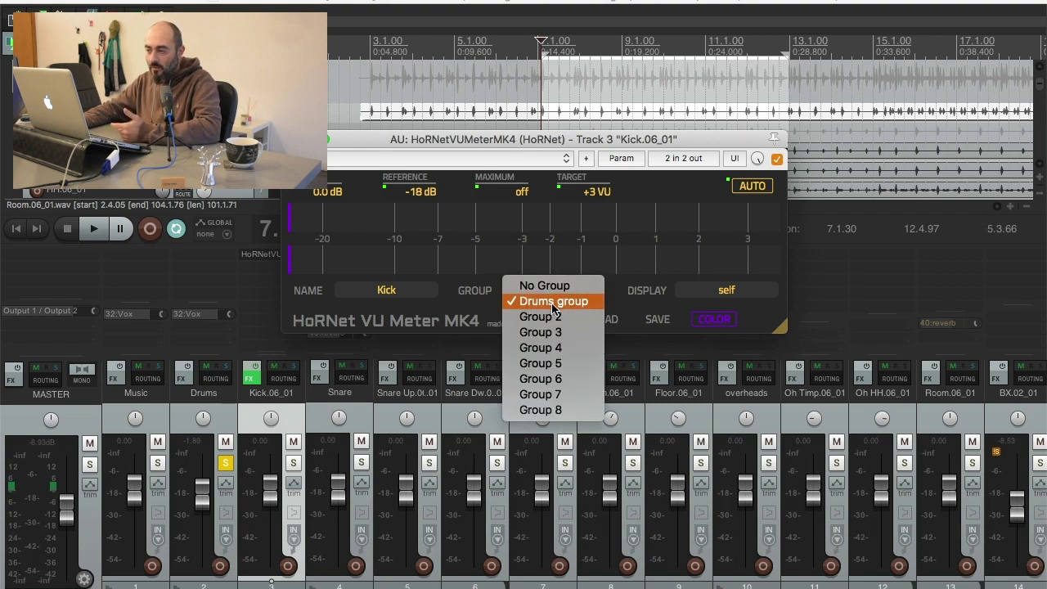
pyautogui.click(577, 301)
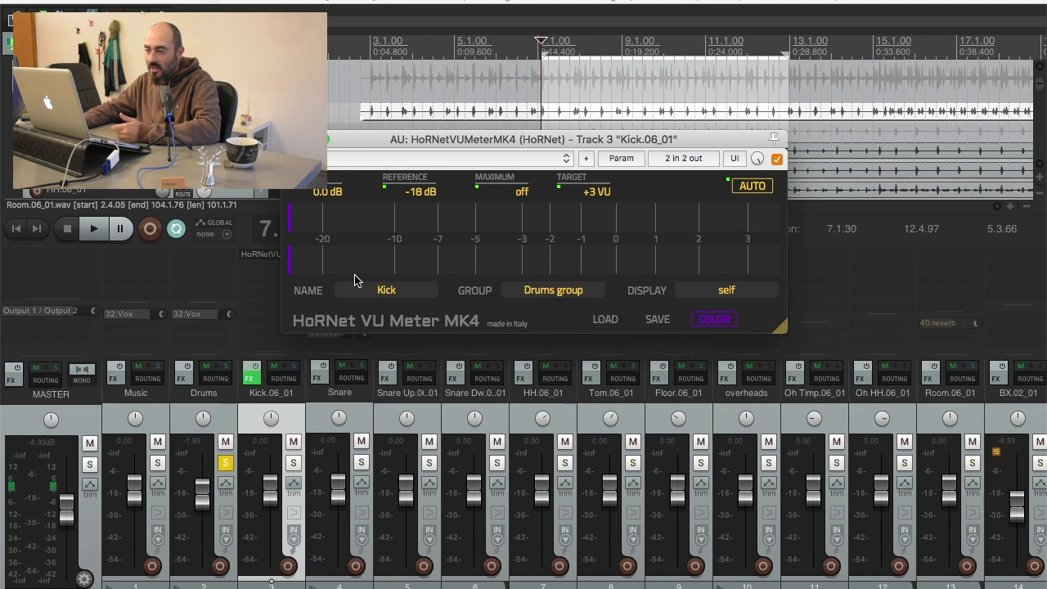
# Check the meter's DISPLAY source and leave it on self
pyautogui.click(721, 291)
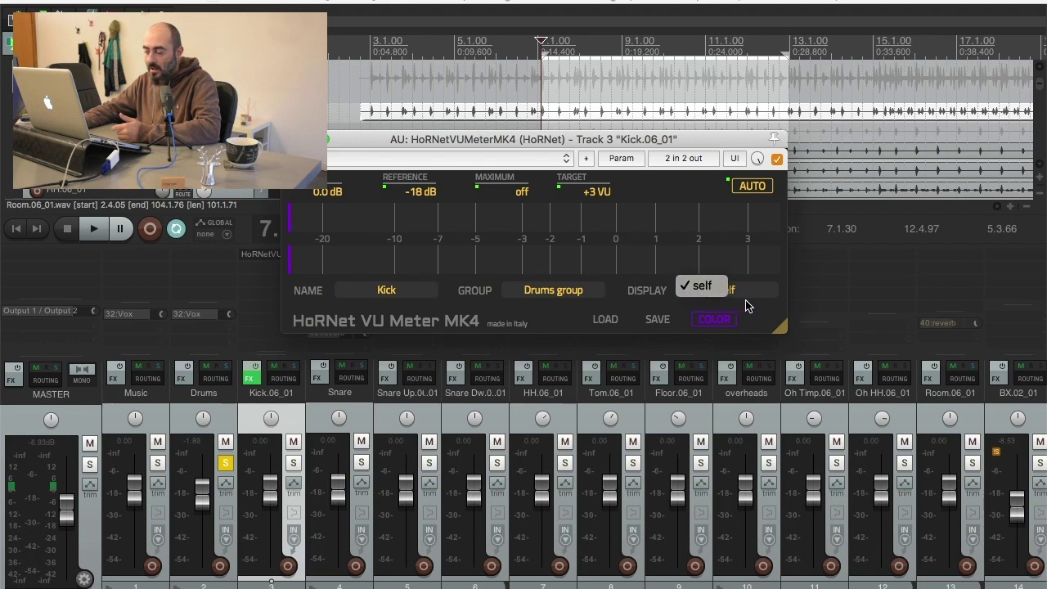
pyautogui.click(642, 296)
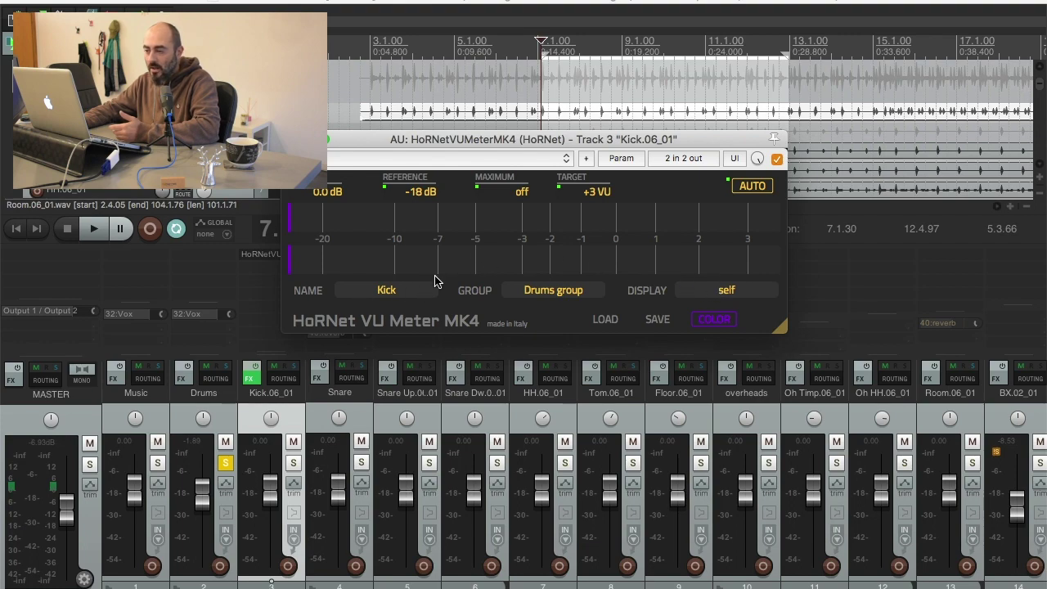
pyautogui.moveTo(346, 136); pyautogui.dragTo(341, 137)
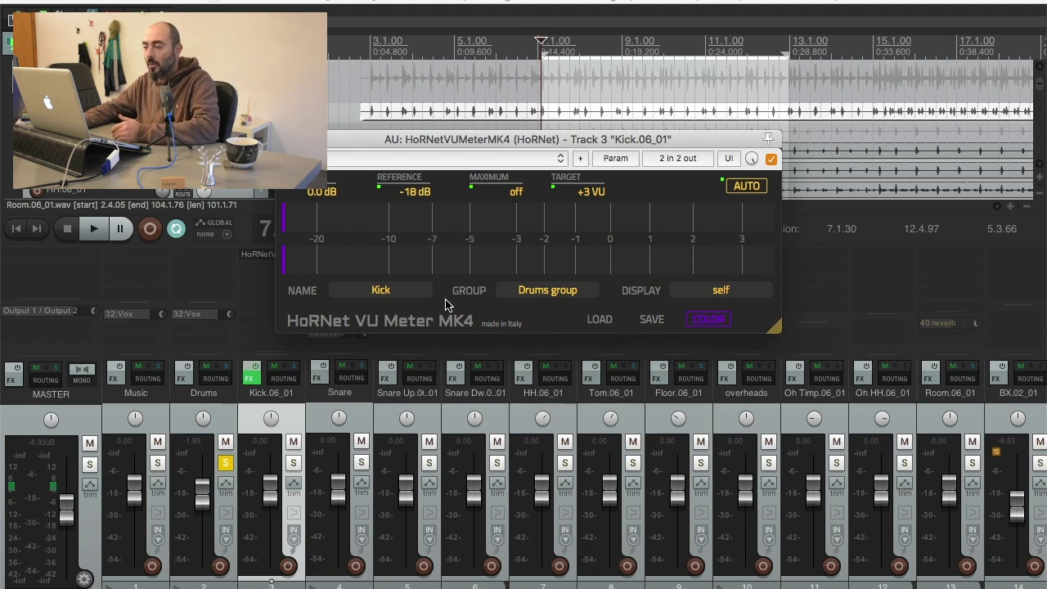
pyautogui.click(709, 291)
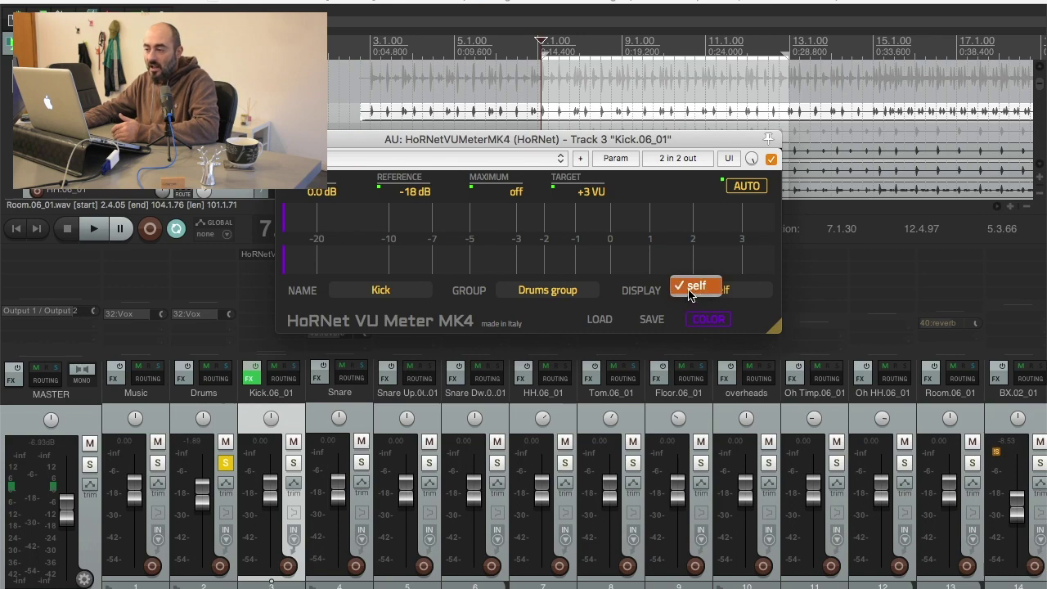
pyautogui.click(642, 308)
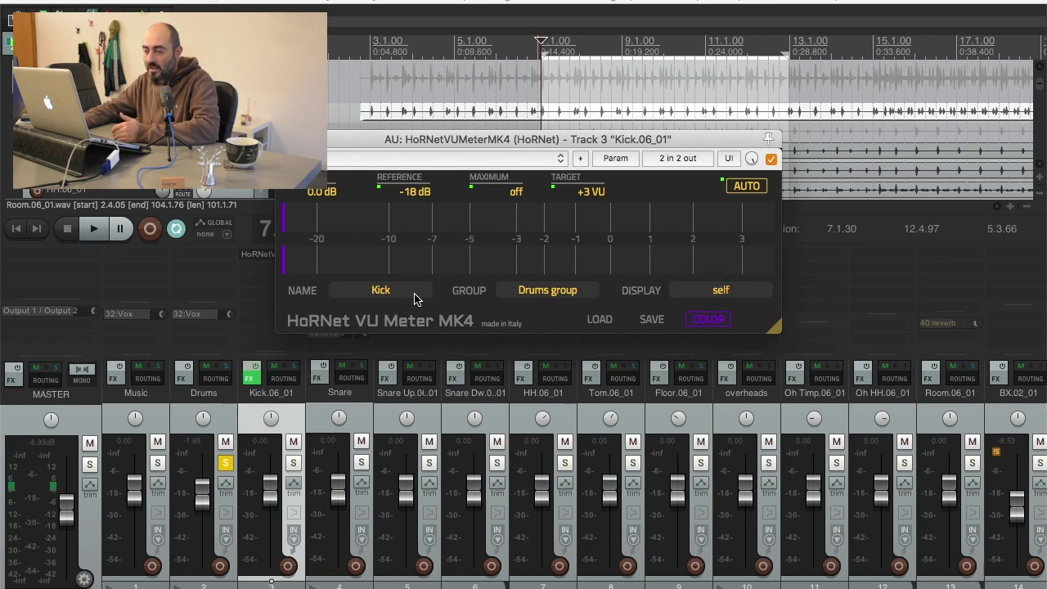
pyautogui.click(709, 293)
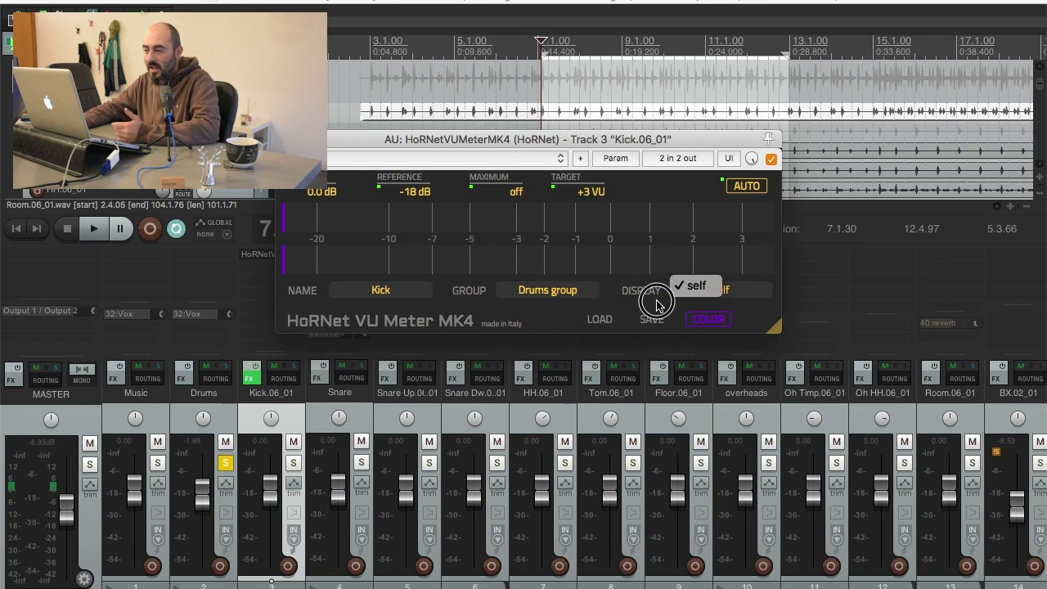
pyautogui.click(699, 288)
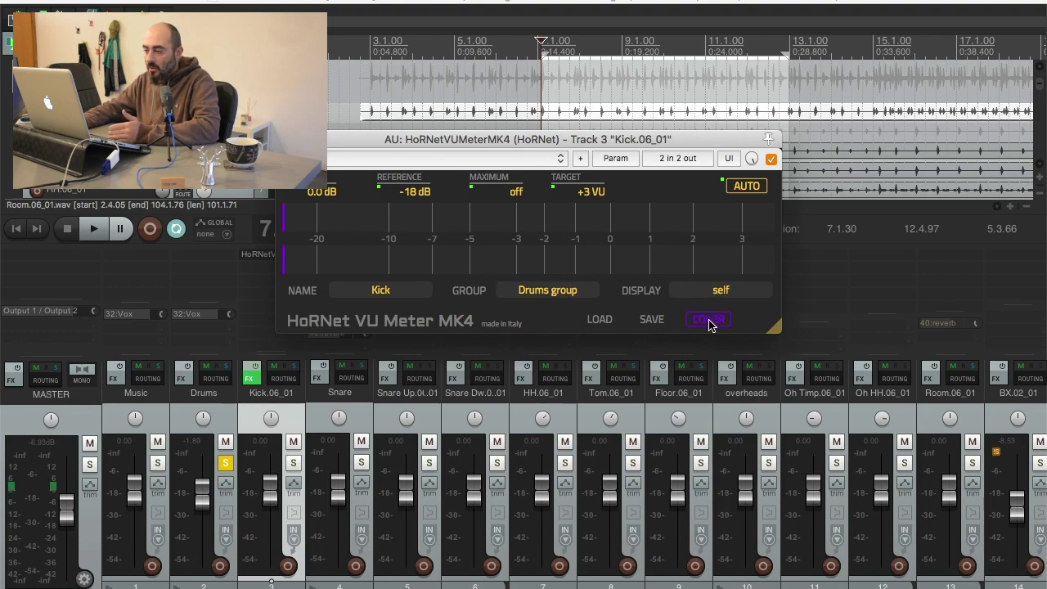
# Send the Kick meter's purple COLOR setting to its group
pyautogui.click(708, 320)
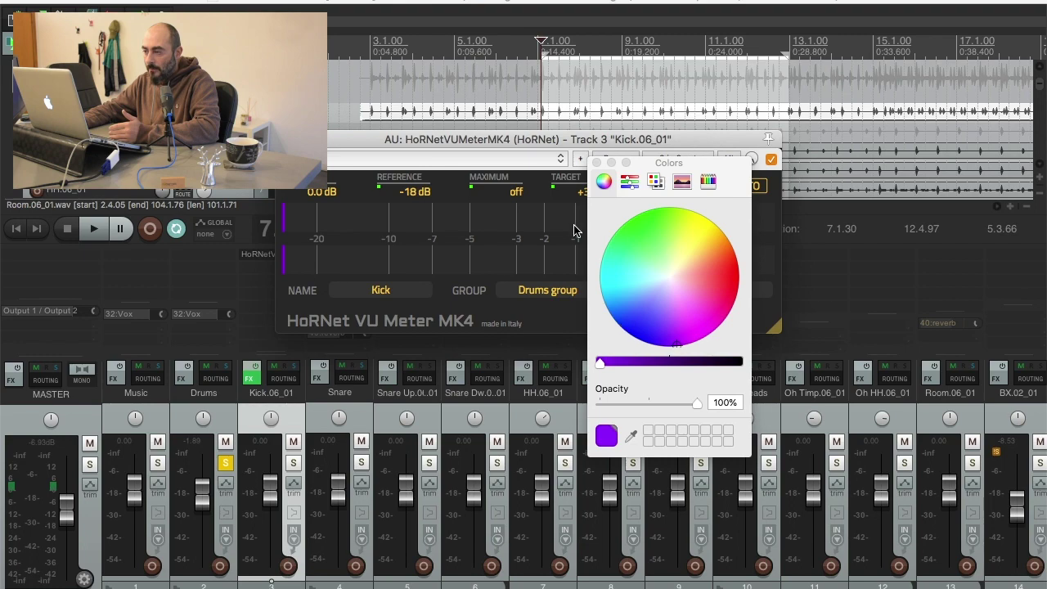
pyautogui.click(596, 163)
pyautogui.rightClick(706, 323)
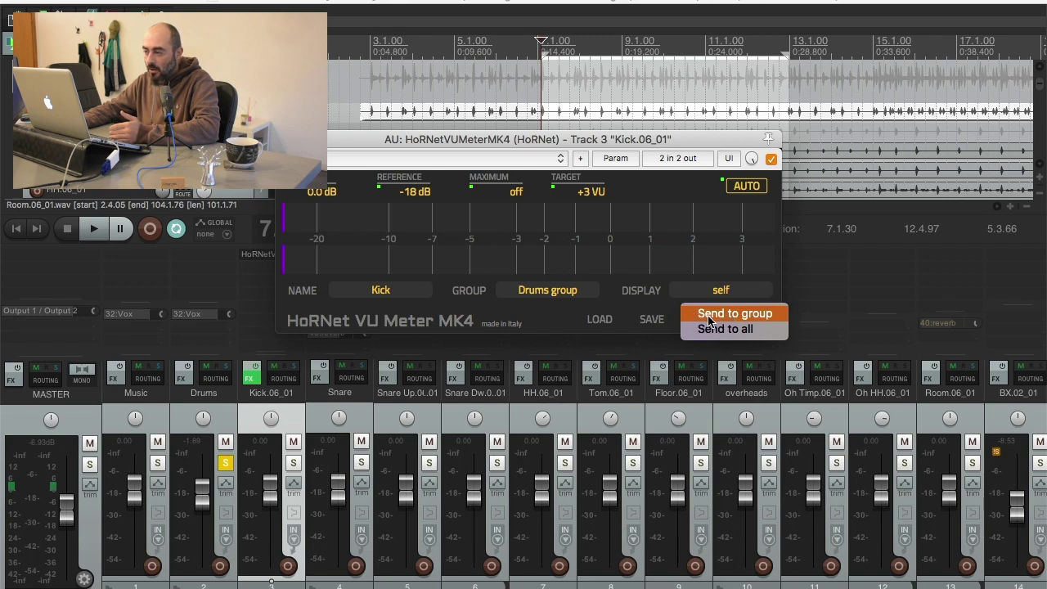
pyautogui.click(699, 318)
pyautogui.rightClick(716, 327)
pyautogui.click(700, 323)
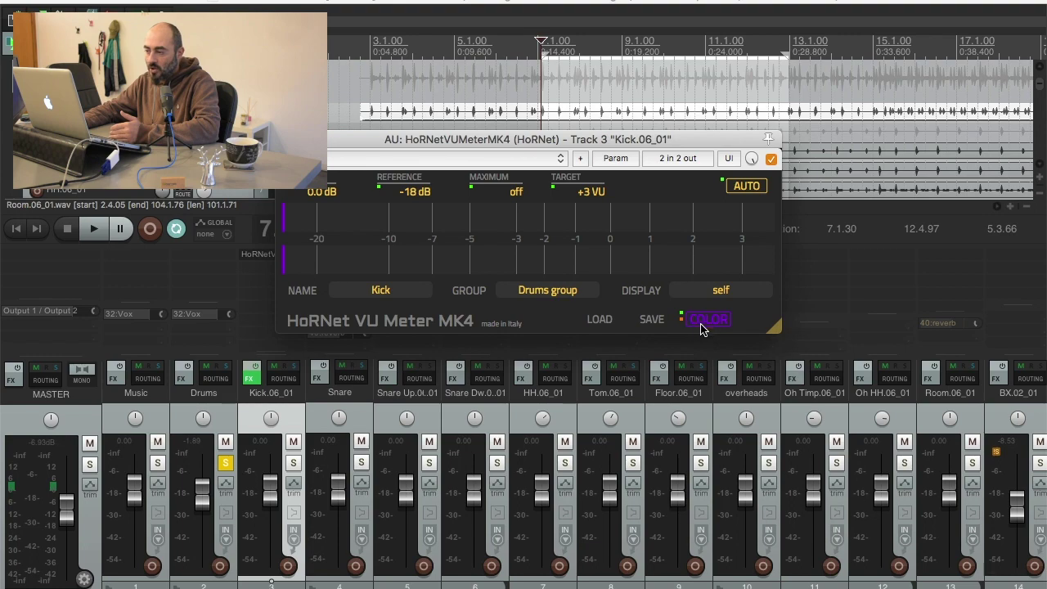
pyautogui.rightClick(708, 327)
pyautogui.click(678, 323)
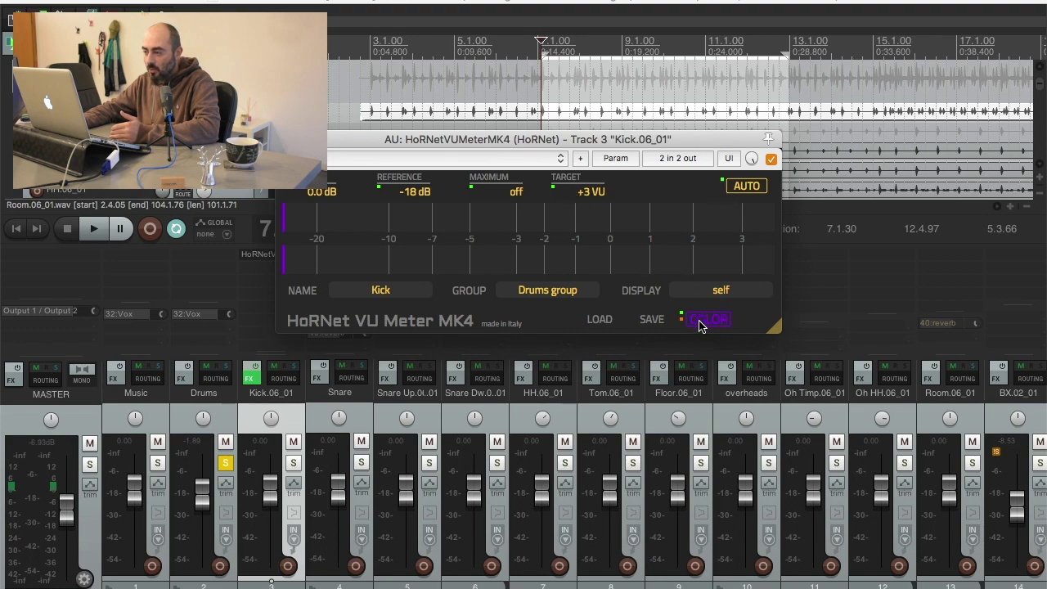
pyautogui.click(701, 320)
pyautogui.click(596, 163)
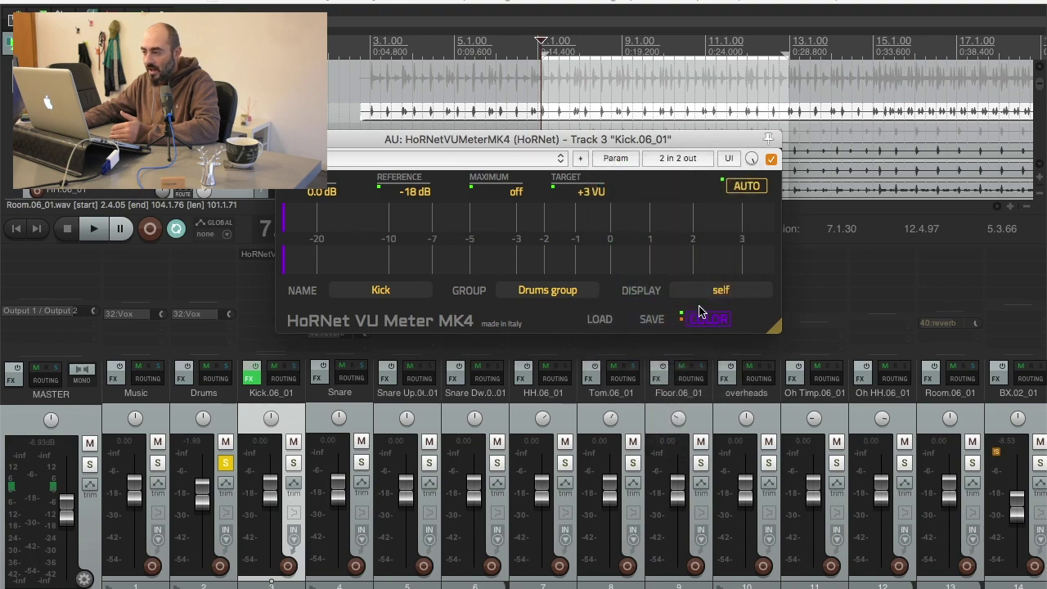
pyautogui.click(702, 318)
pyautogui.click(705, 330)
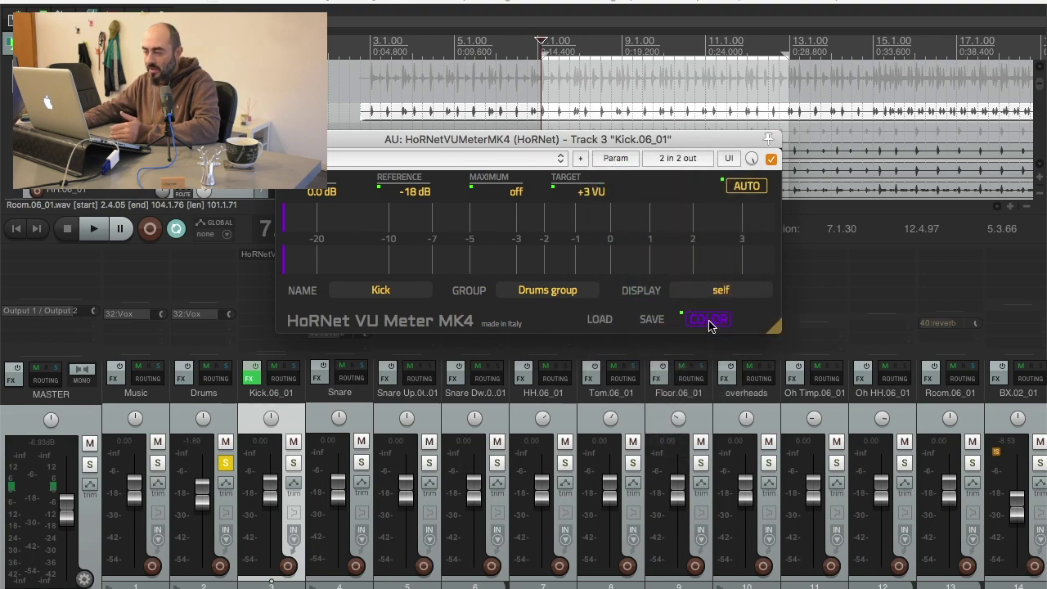
pyautogui.click(709, 324)
pyautogui.click(709, 315)
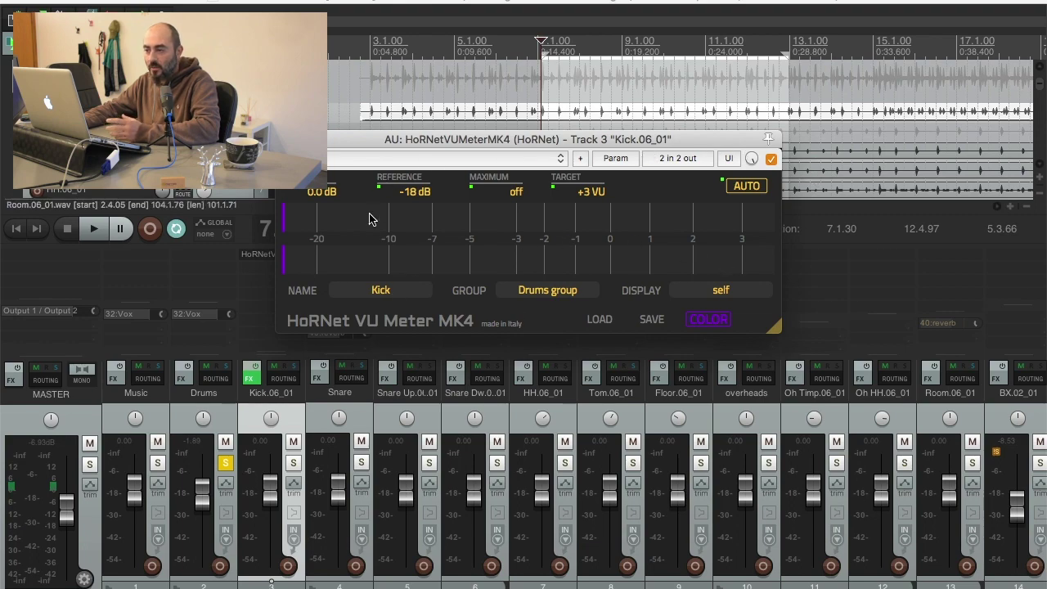
# Copy the VU meter plugin onto the Snare, HH, Oh Timp, Oh HH and Room channels
pyautogui.click(274, 254)
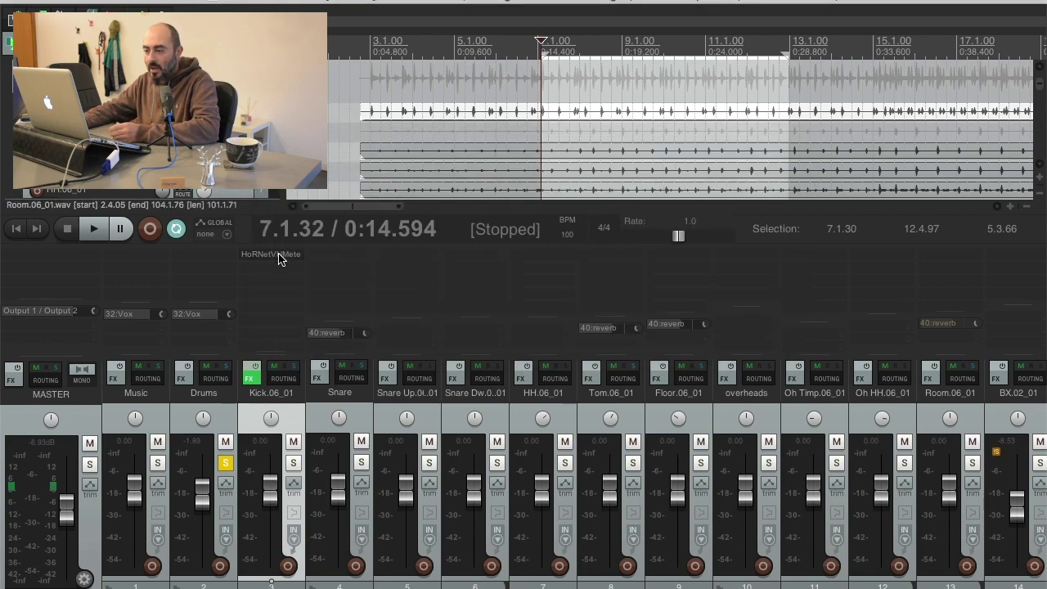
pyautogui.moveTo(278, 258); pyautogui.dragTo(401, 260)
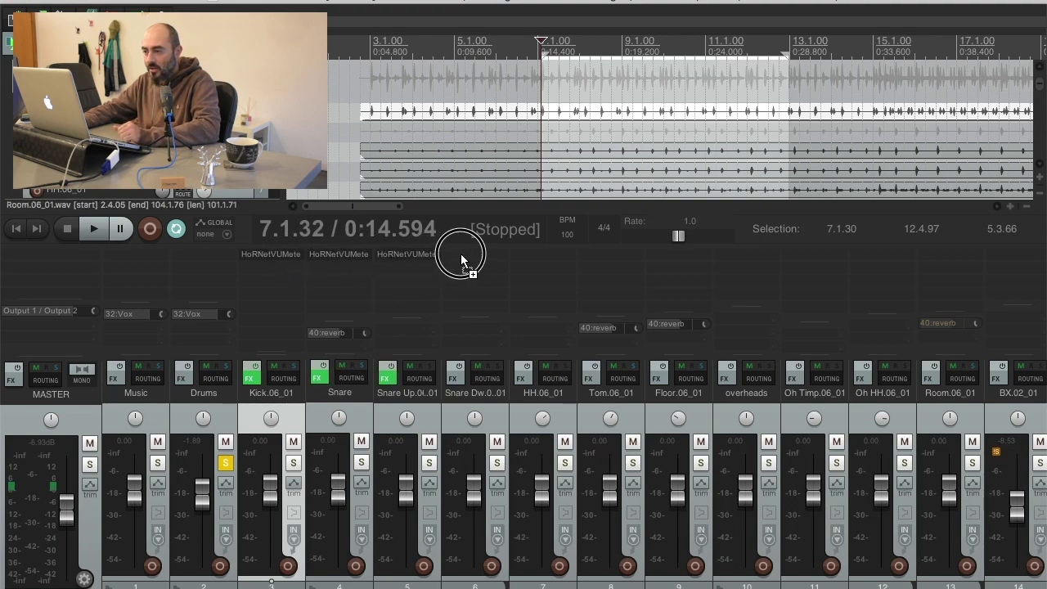
pyautogui.moveTo(534, 262); pyautogui.dragTo(537, 260)
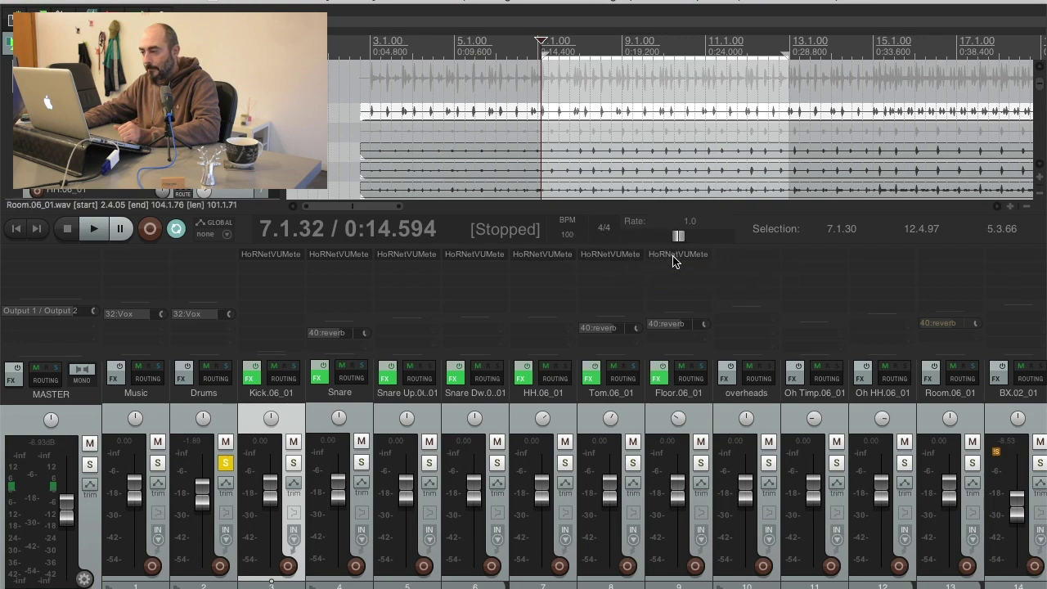
pyautogui.moveTo(695, 257); pyautogui.dragTo(874, 262)
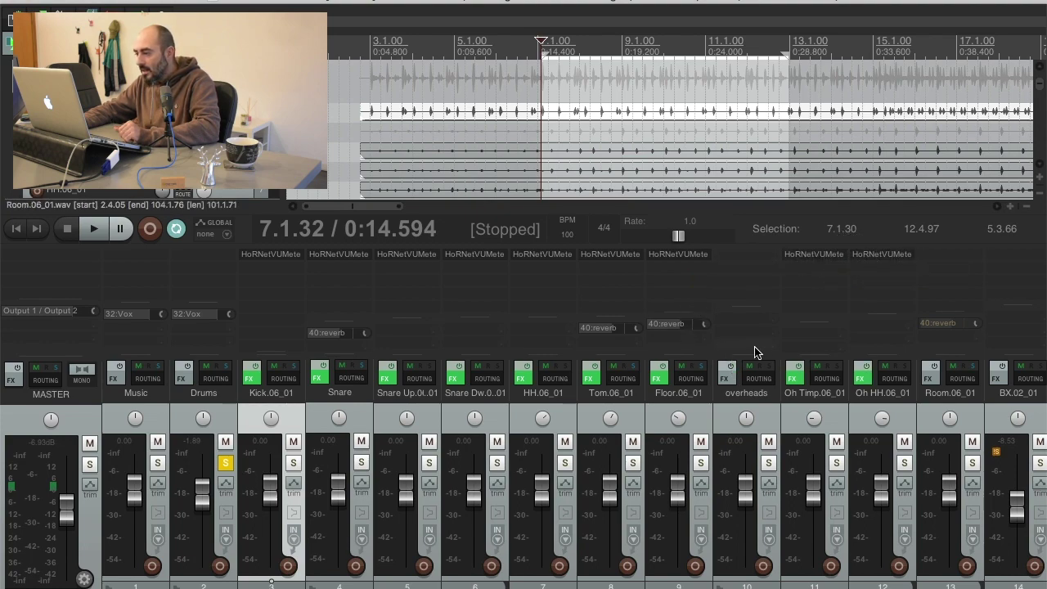
pyautogui.click(884, 257)
pyautogui.moveTo(884, 257); pyautogui.dragTo(948, 258)
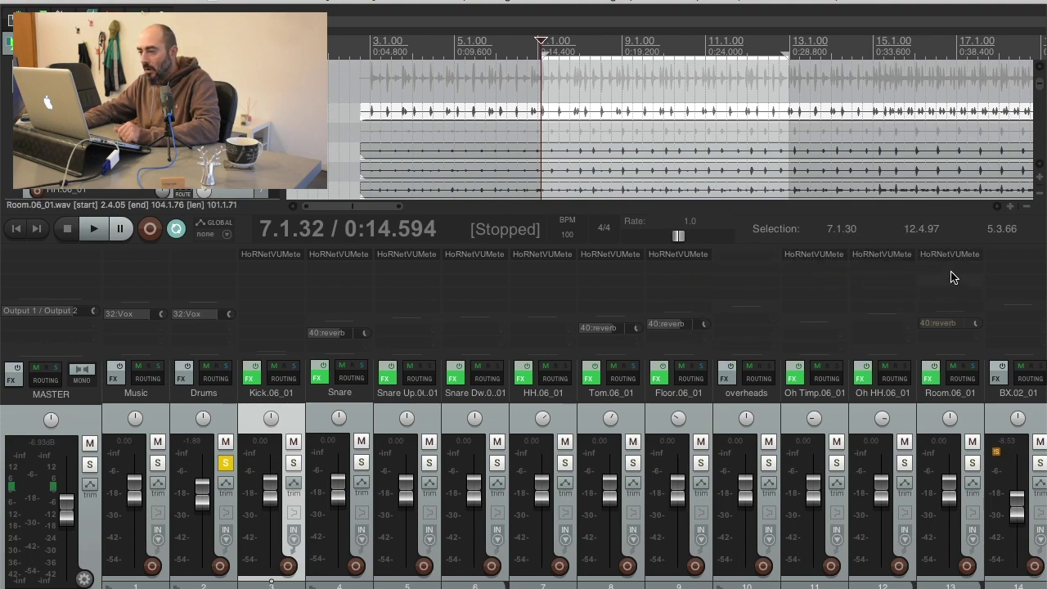
# Delete the VU meter from the Snare Up and Snare Dw channels
pyautogui.click(342, 257)
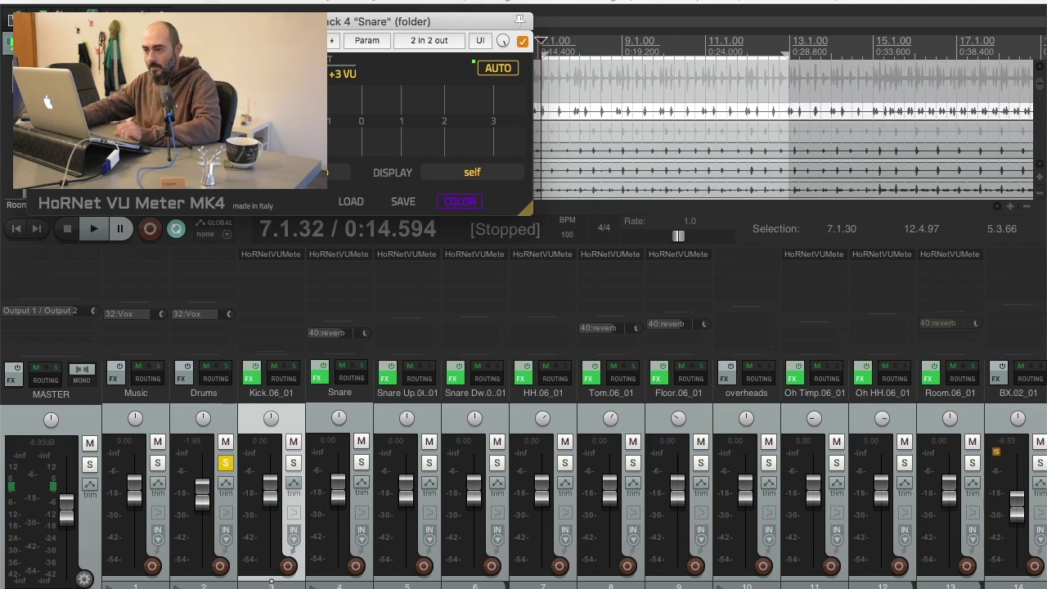
pyautogui.press('Escape')
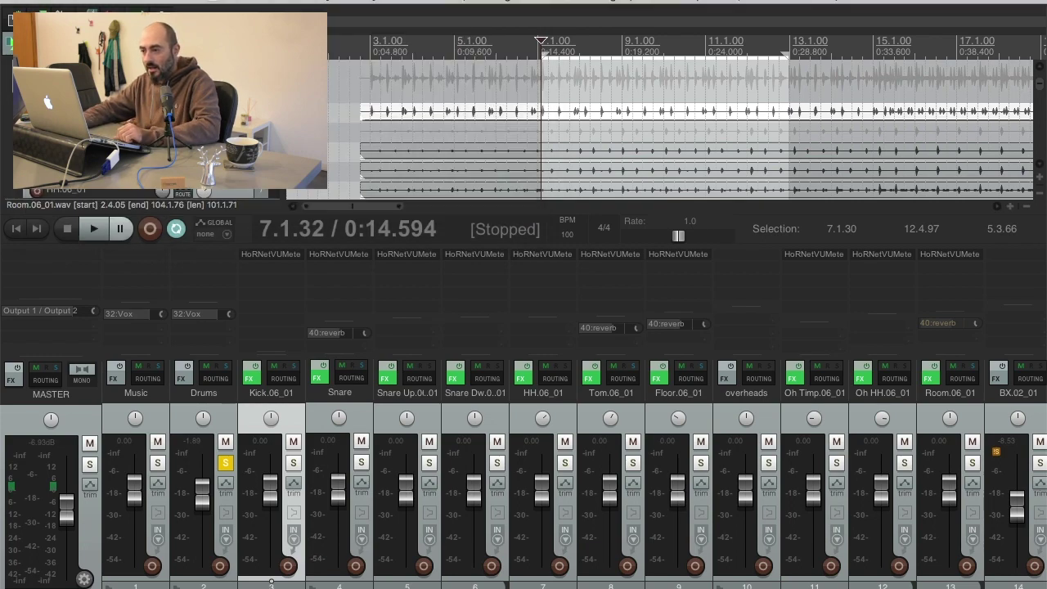
pyautogui.rightClick(414, 260)
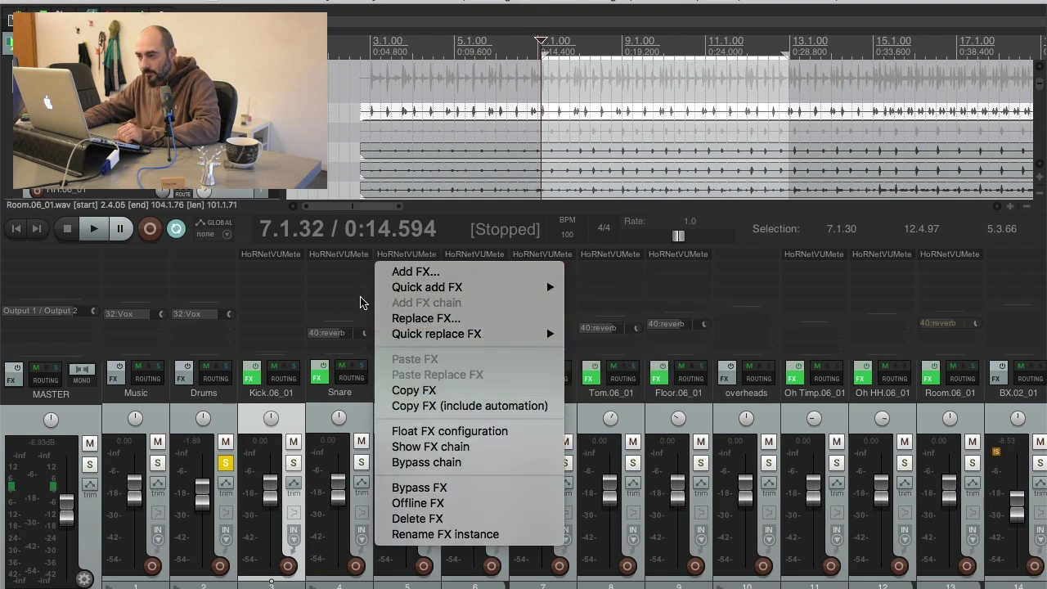
pyautogui.click(419, 519)
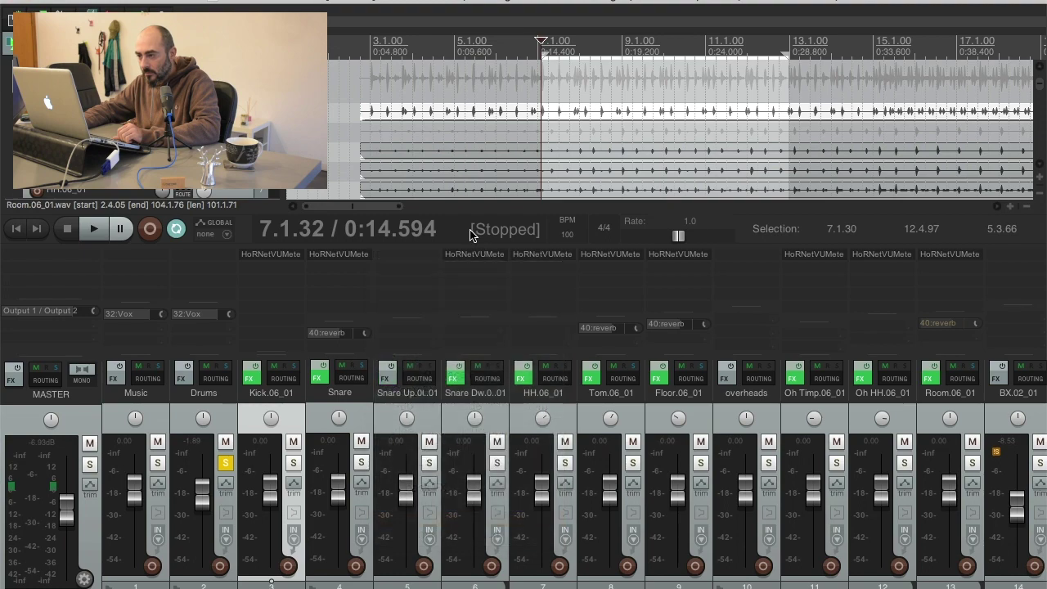
pyautogui.rightClick(473, 260)
pyautogui.click(490, 518)
pyautogui.click(549, 258)
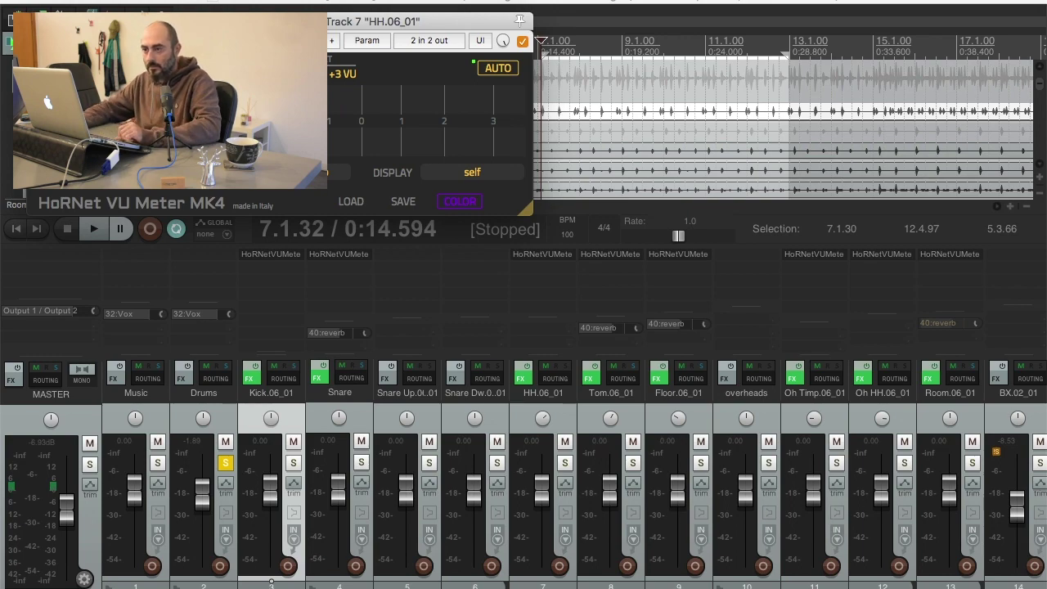
pyautogui.press('Escape')
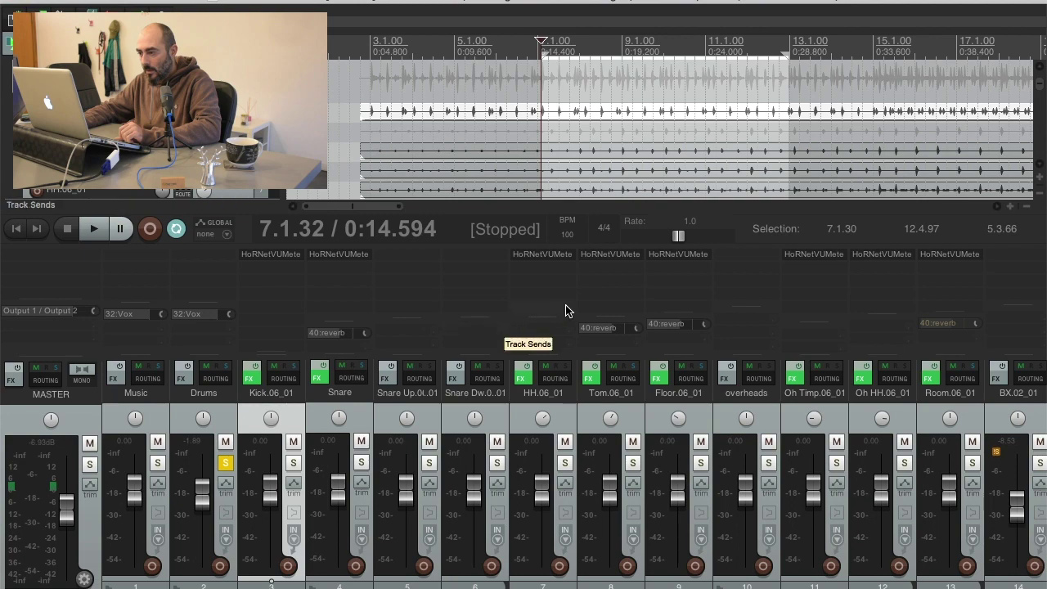
pyautogui.click(606, 258)
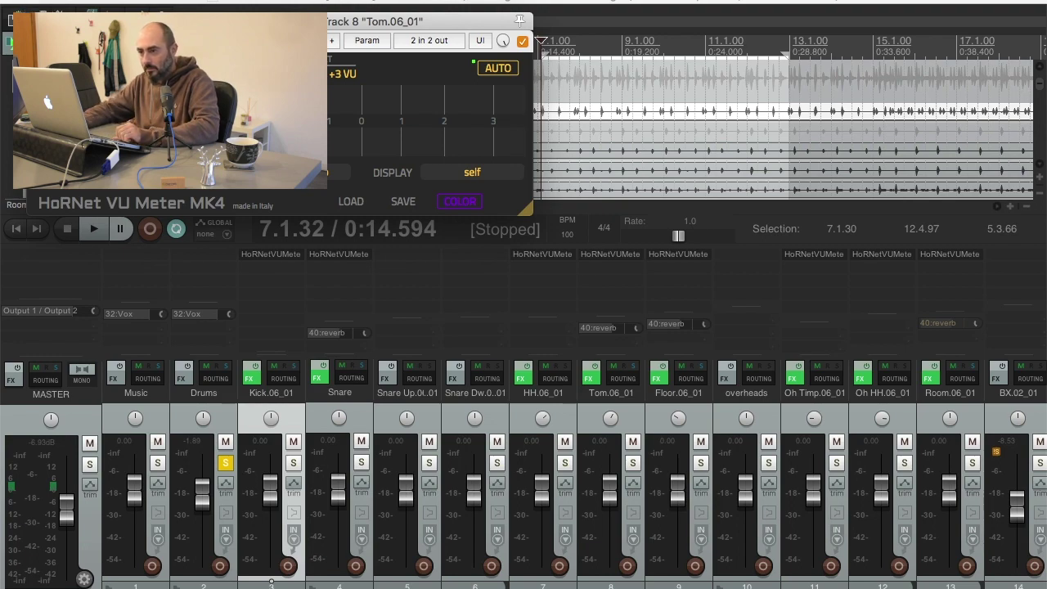
pyautogui.press('Escape')
pyautogui.click(684, 253)
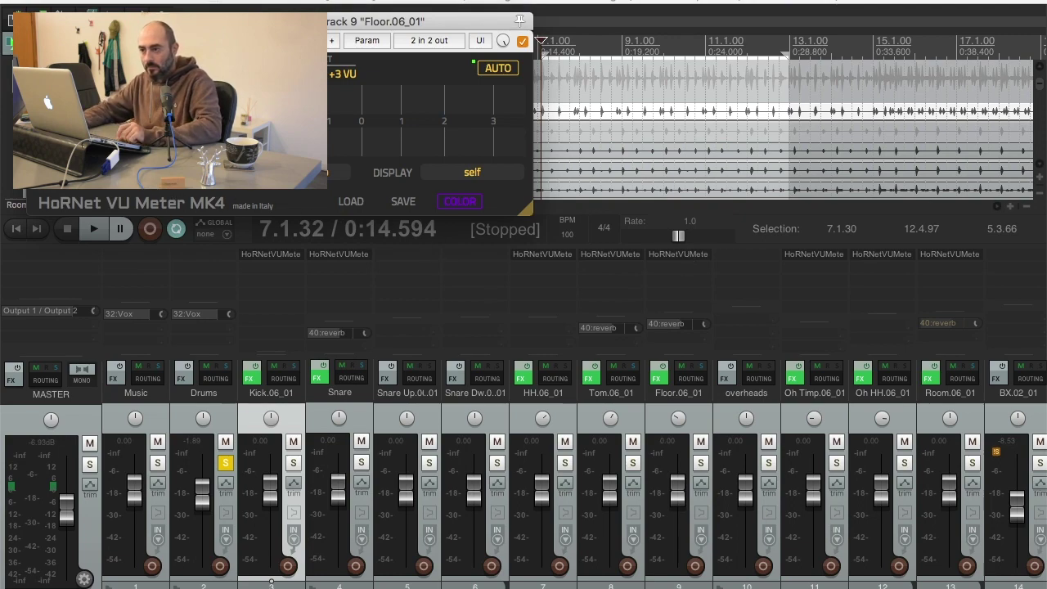
pyautogui.press('Escape')
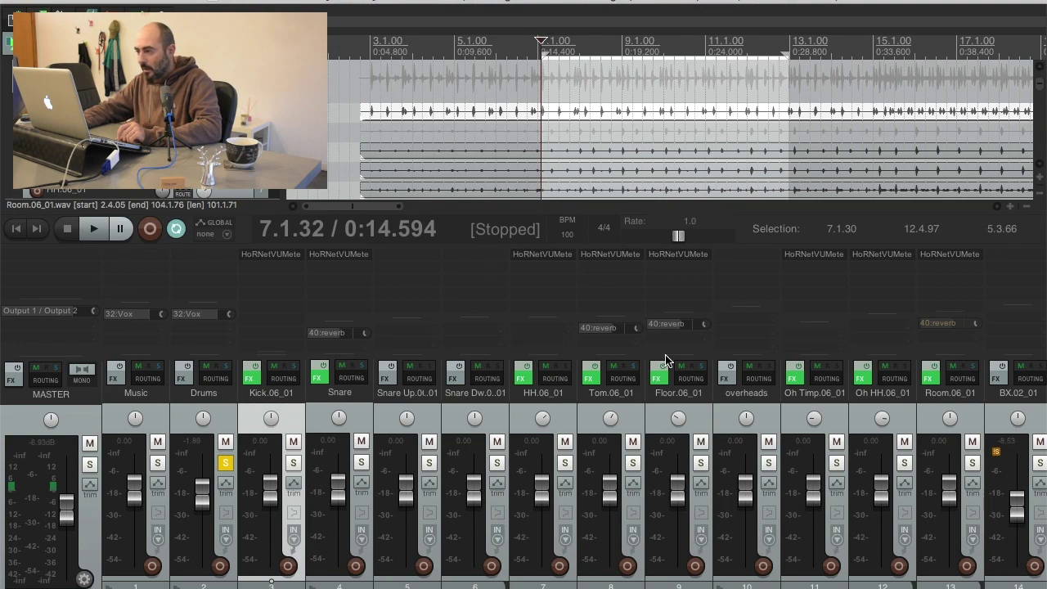
pyautogui.click(818, 258)
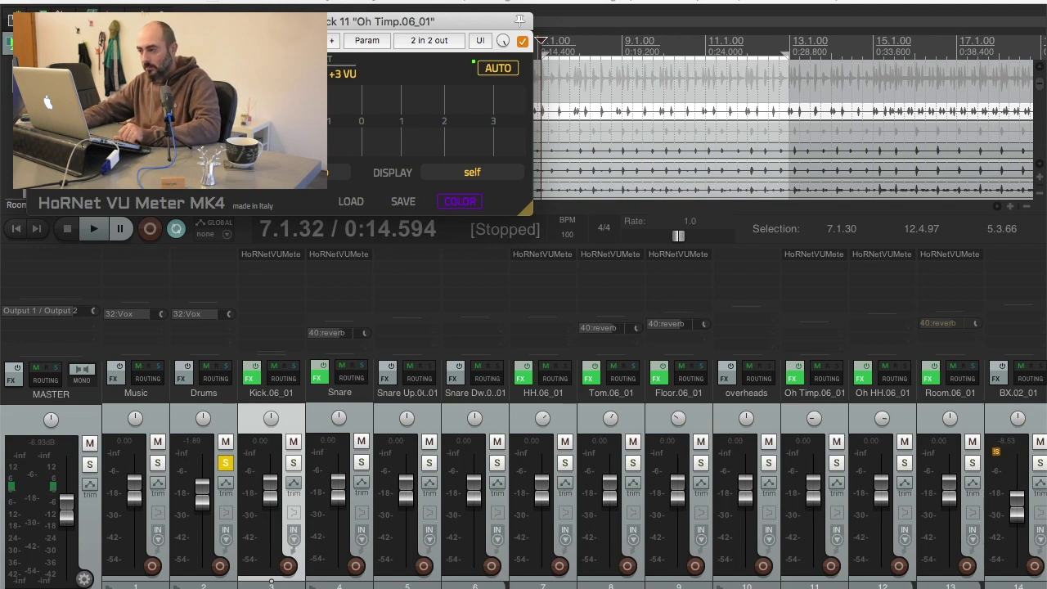
pyautogui.press('Escape')
pyautogui.click(878, 259)
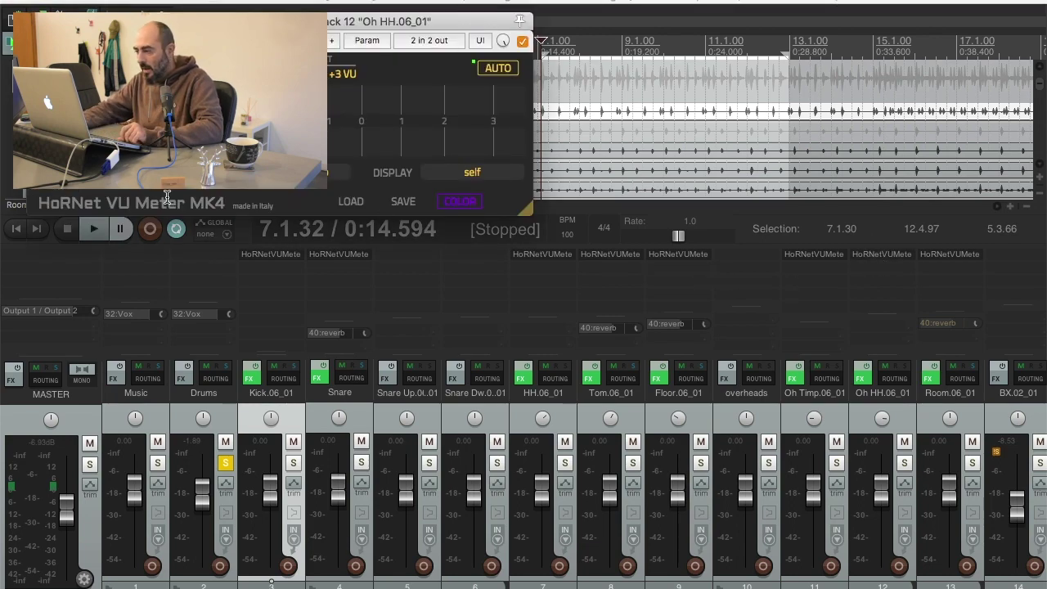
pyautogui.press('Escape')
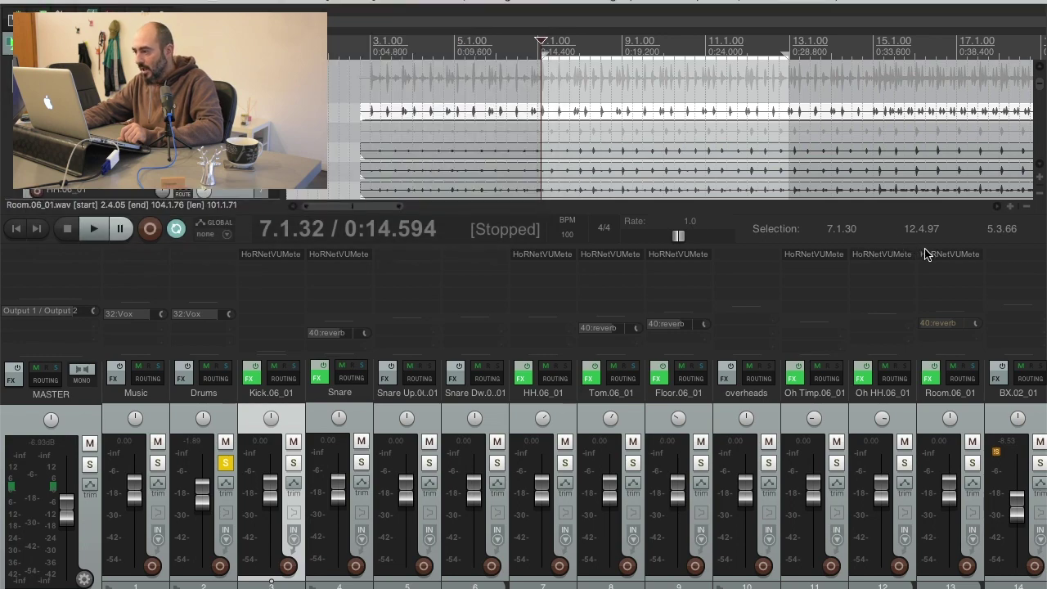
pyautogui.click(927, 255)
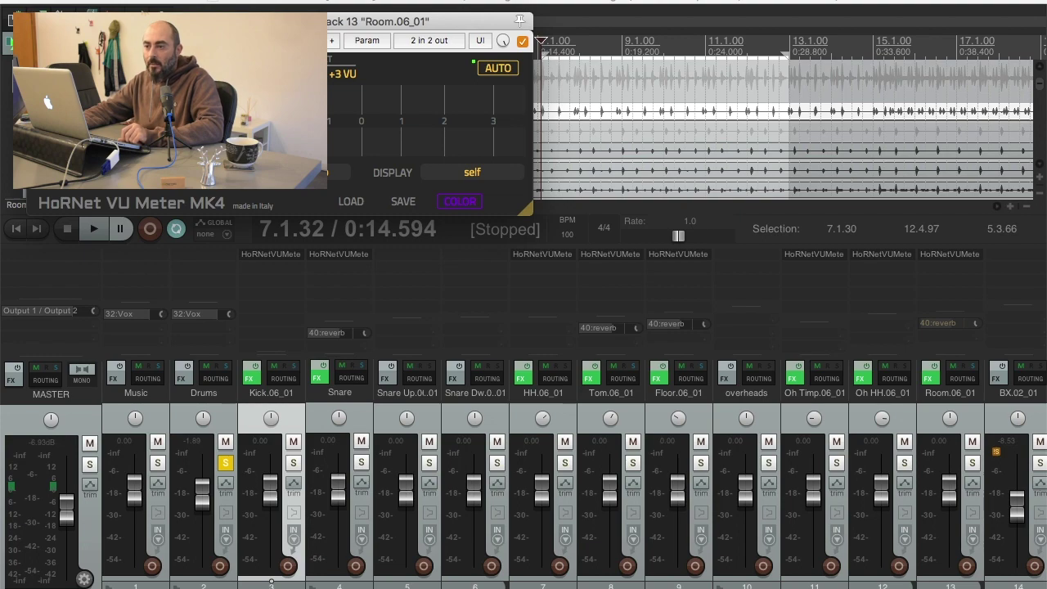
pyautogui.press('Escape')
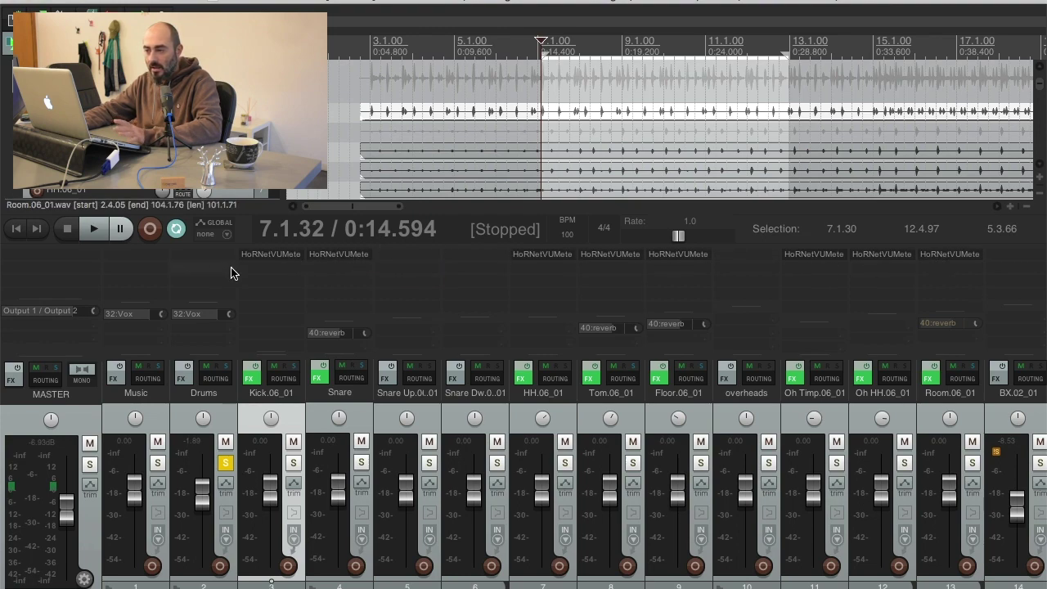
# Reopen the Kick VU meter and switch its DISPLAY source to Snare
pyautogui.click(256, 256)
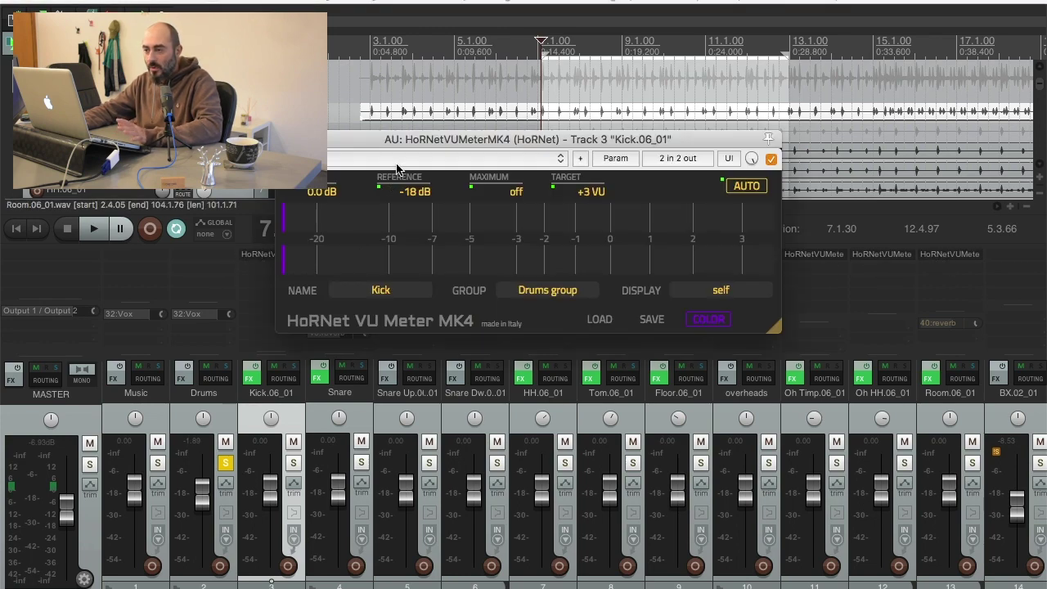
pyautogui.moveTo(405, 144); pyautogui.dragTo(380, 282)
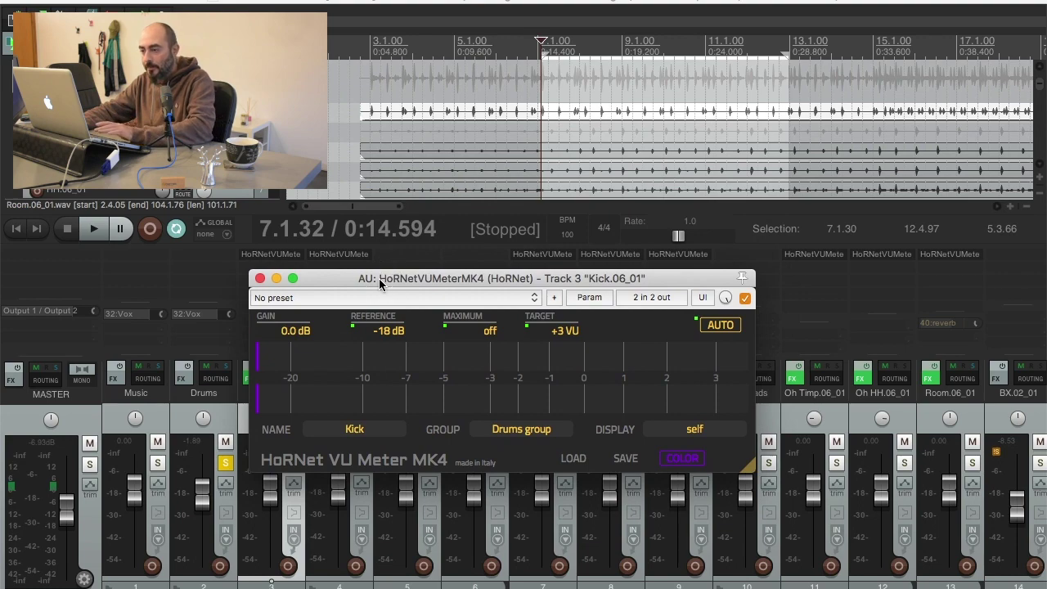
pyautogui.click(704, 431)
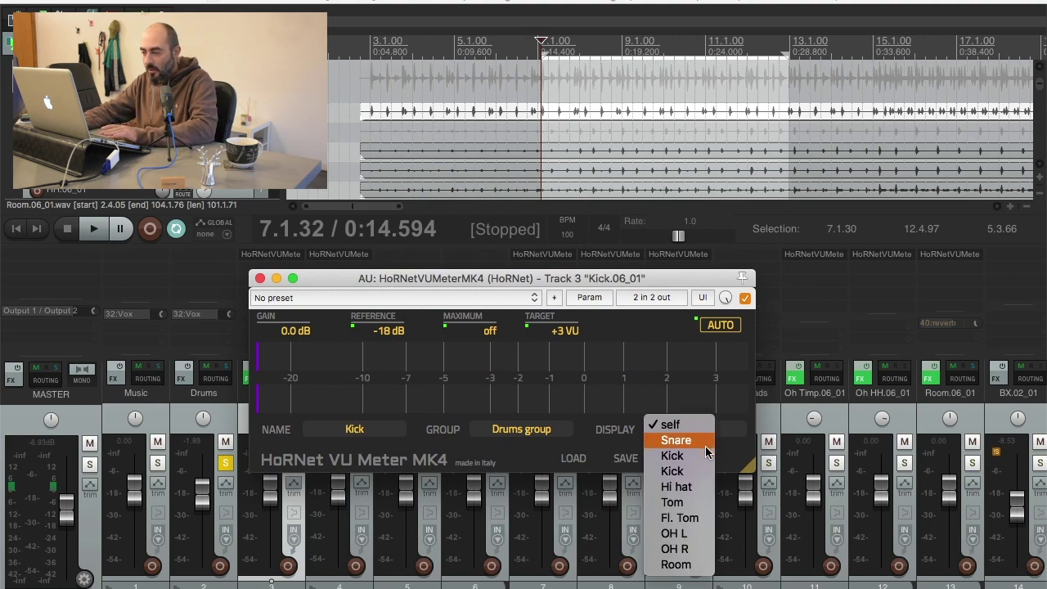
pyautogui.click(725, 440)
pyautogui.click(714, 426)
pyautogui.click(721, 432)
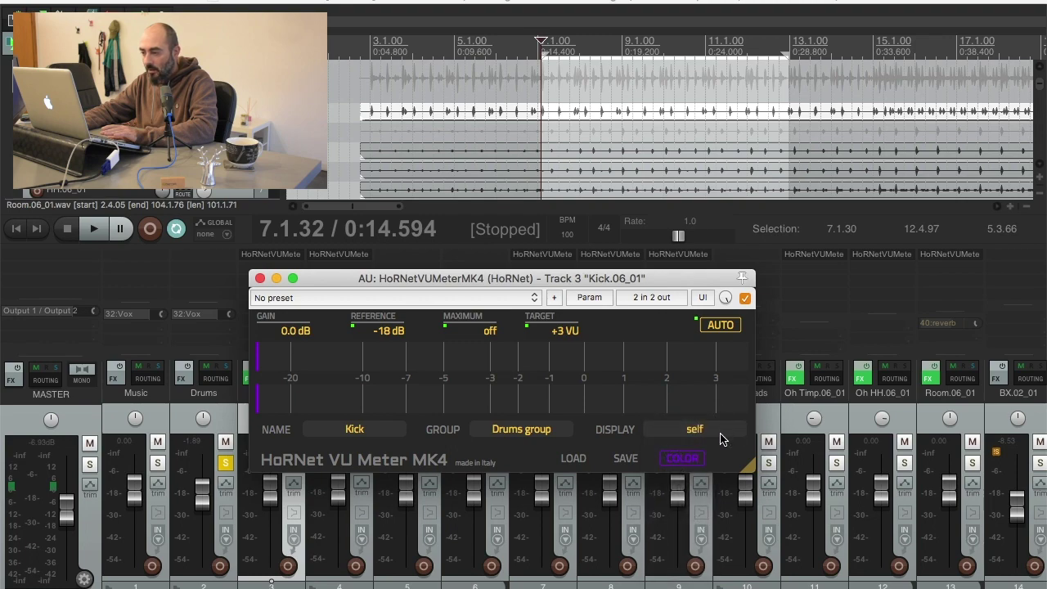
pyautogui.click(714, 431)
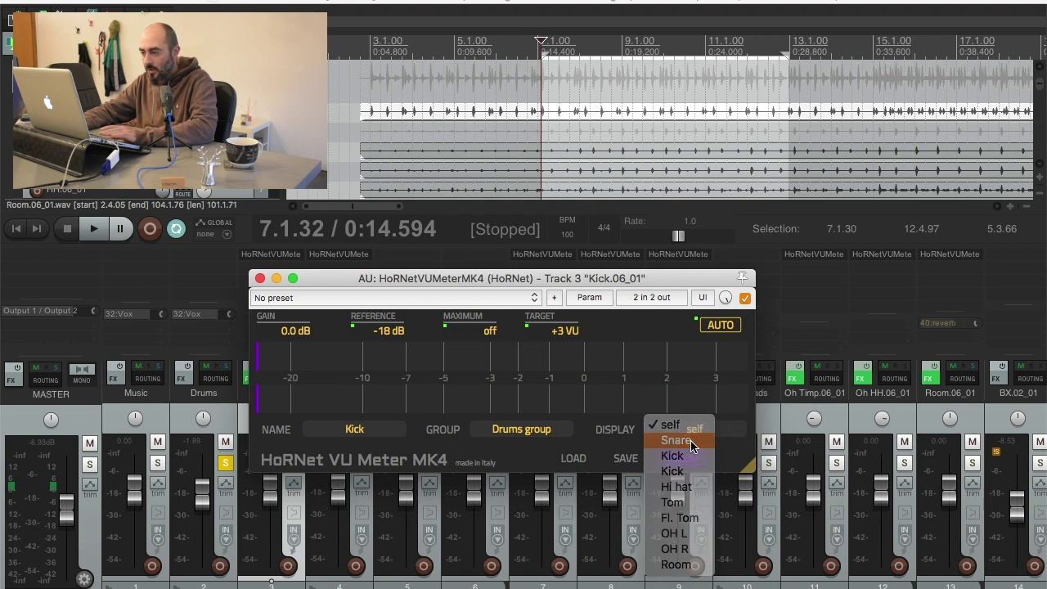
pyautogui.click(690, 440)
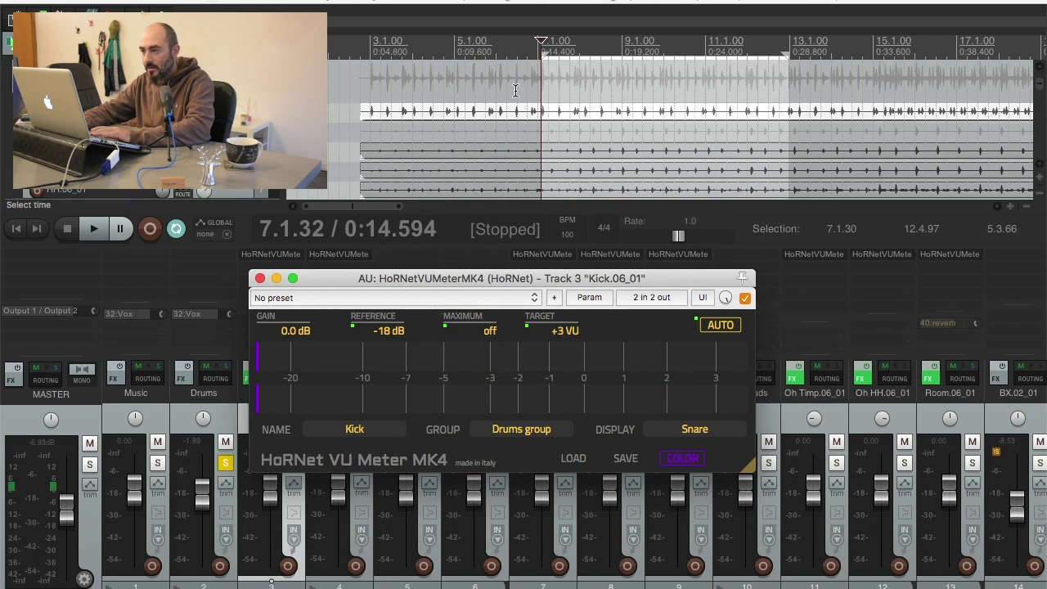
# During playback, compare self and Snare displays, finish on self, then stop playback
pyautogui.press('space')
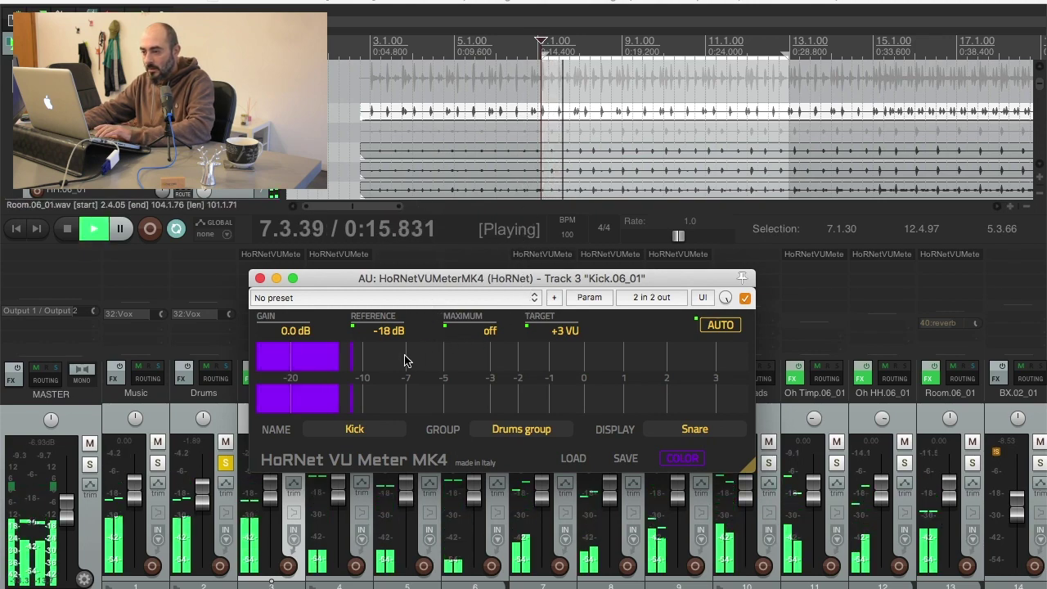
pyautogui.click(700, 432)
pyautogui.click(695, 427)
pyautogui.click(700, 432)
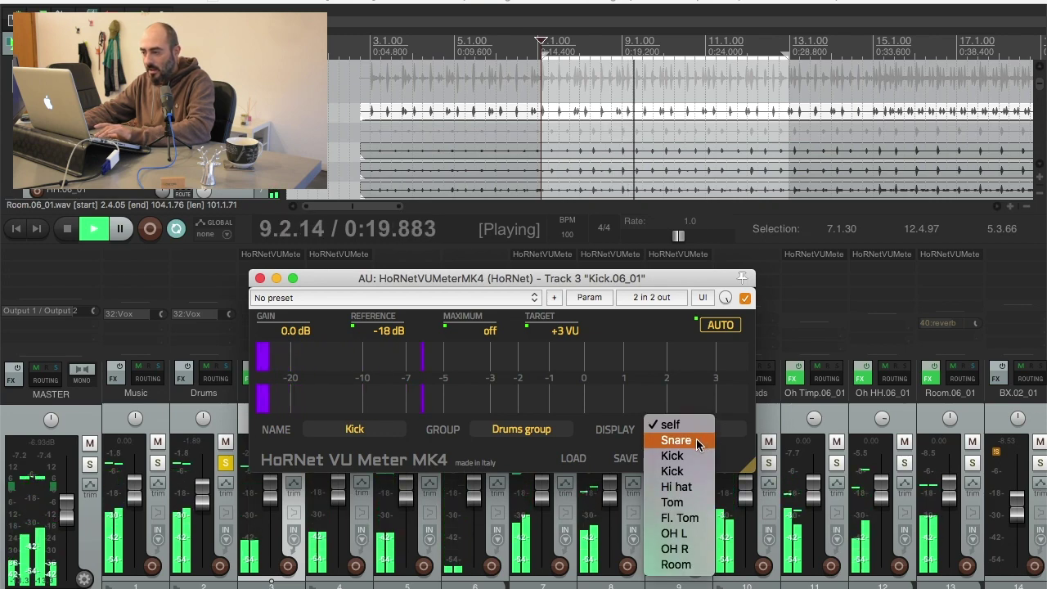
pyautogui.click(695, 440)
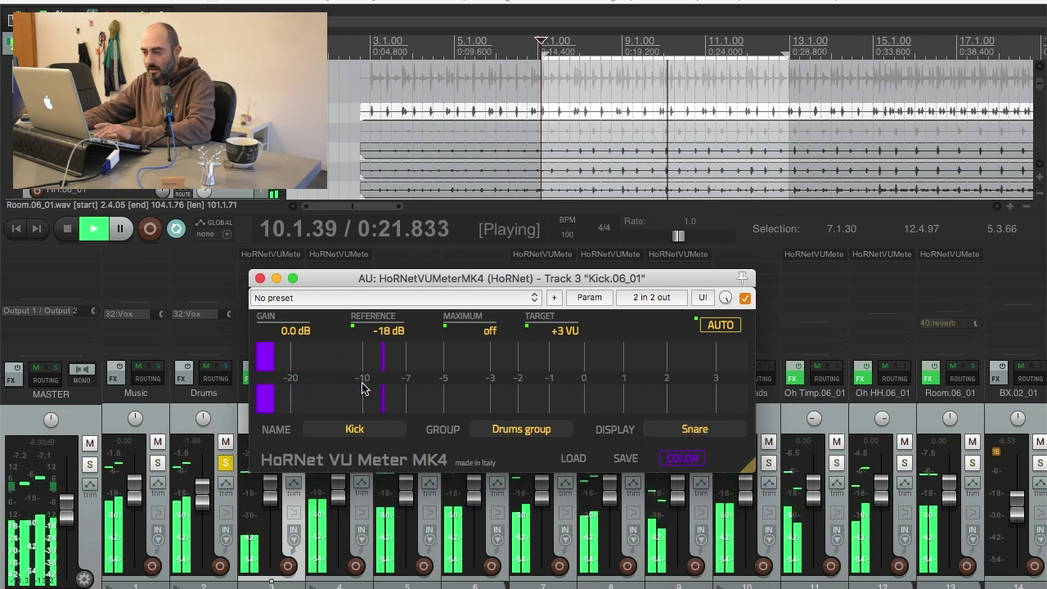
pyautogui.click(717, 433)
pyautogui.click(671, 426)
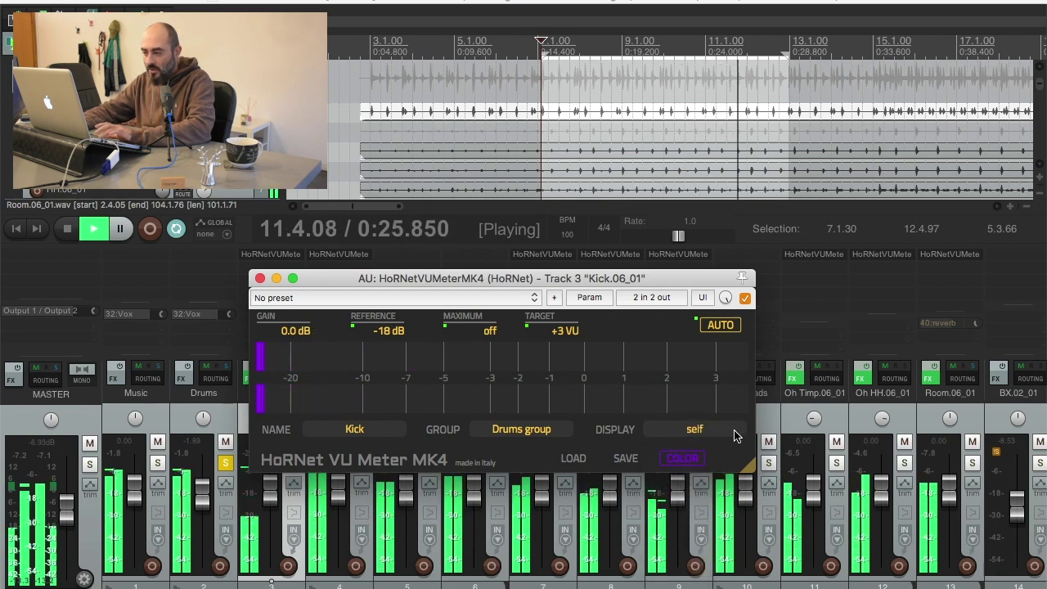
pyautogui.press('space')
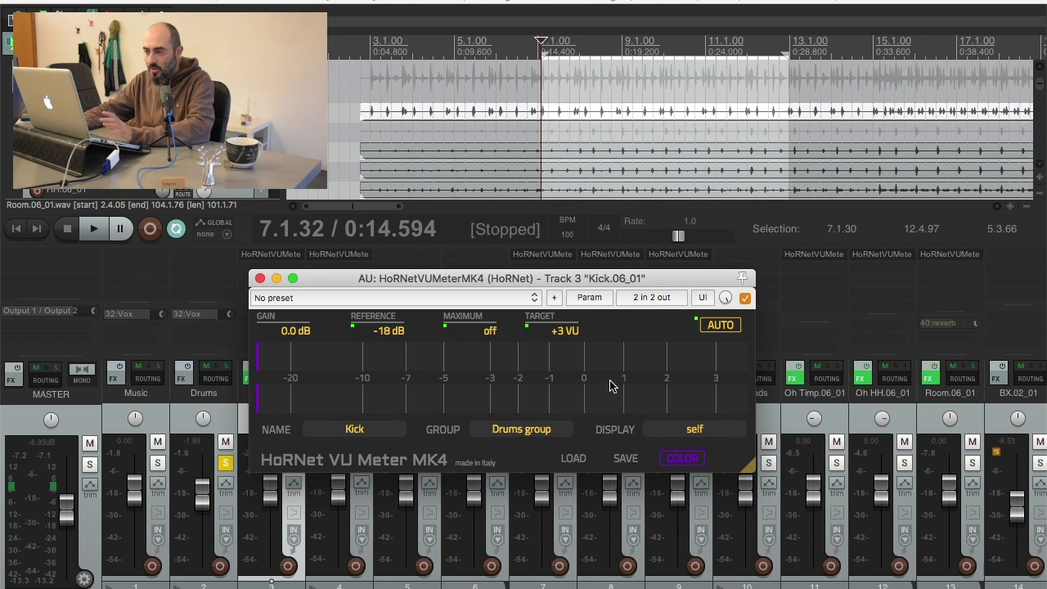
# Reposition the Kick meter window and briefly check the Tom track's VU meter
pyautogui.moveTo(502, 281); pyautogui.dragTo(540, 265)
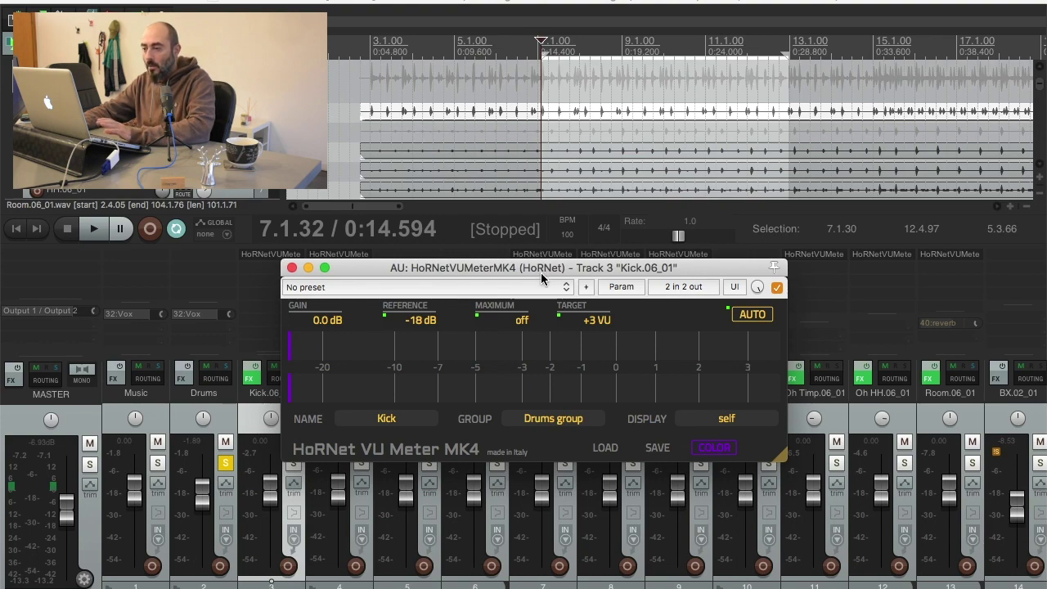
pyautogui.moveTo(384, 269); pyautogui.dragTo(386, 262)
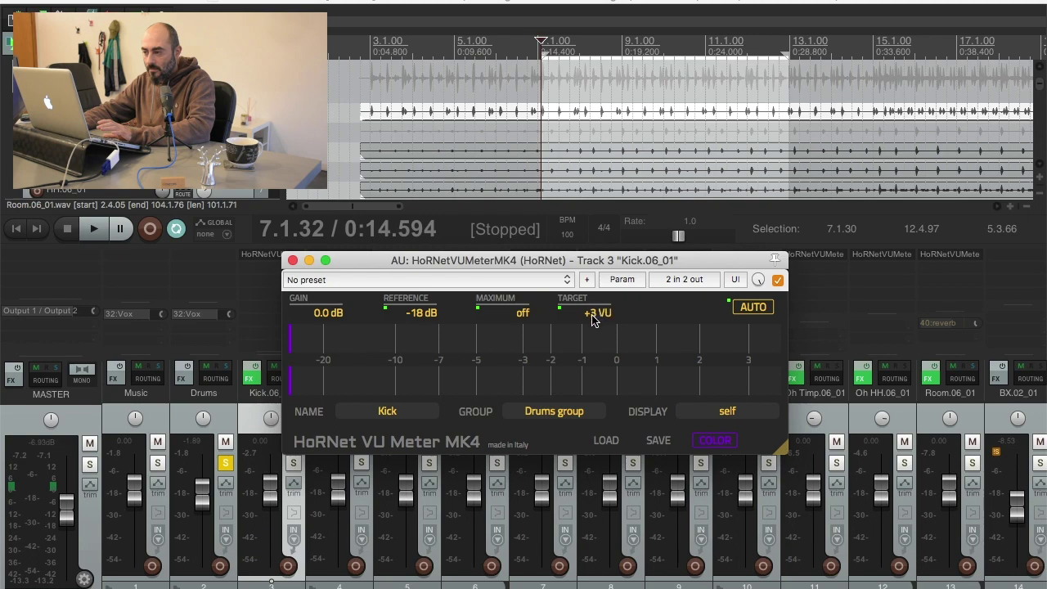
pyautogui.moveTo(411, 260); pyautogui.dragTo(402, 298)
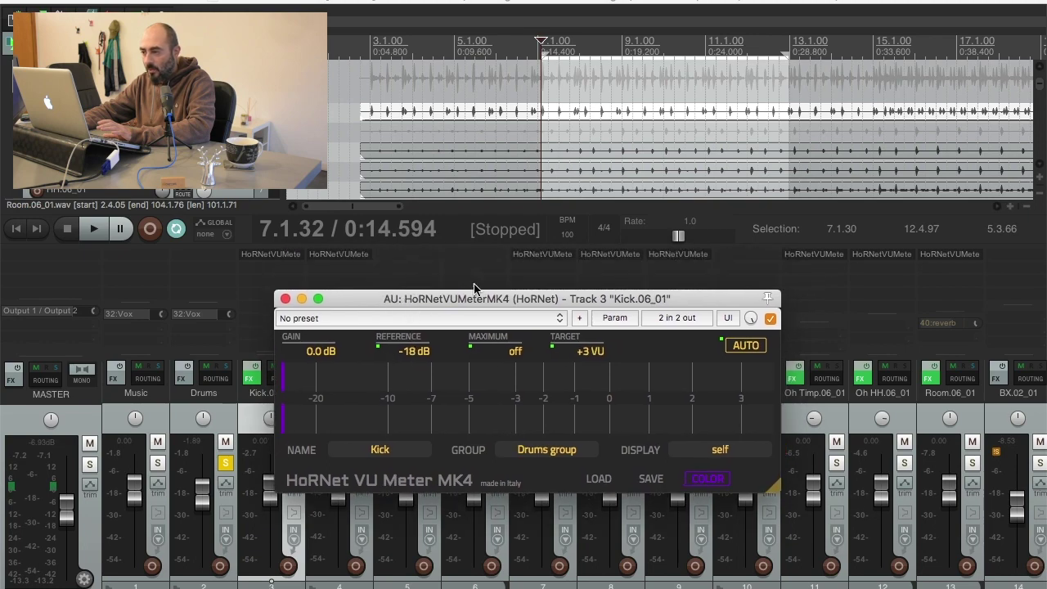
pyautogui.click(594, 259)
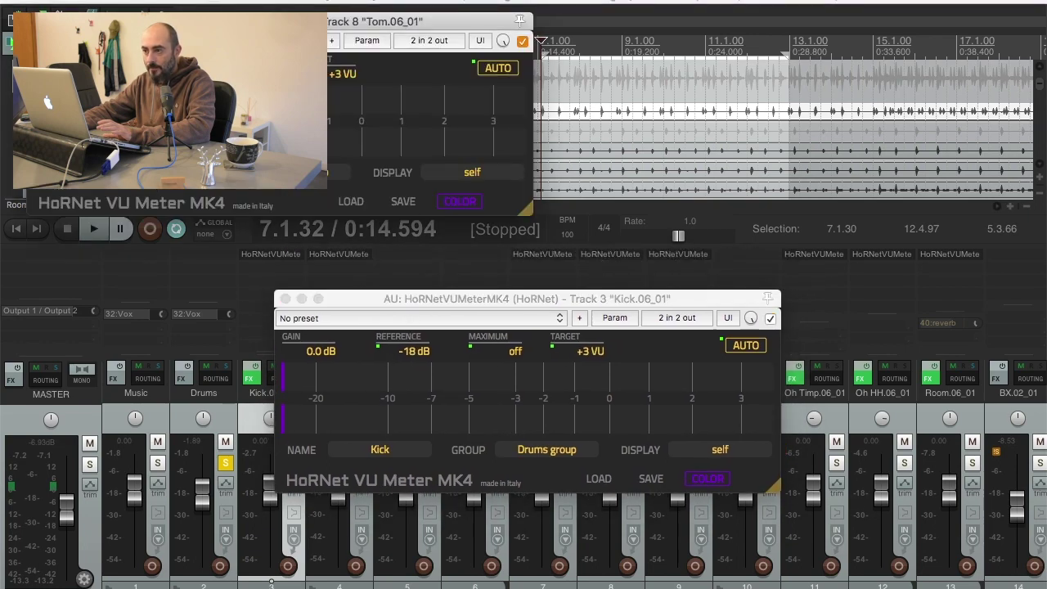
pyautogui.moveTo(268, 24); pyautogui.dragTo(548, 94)
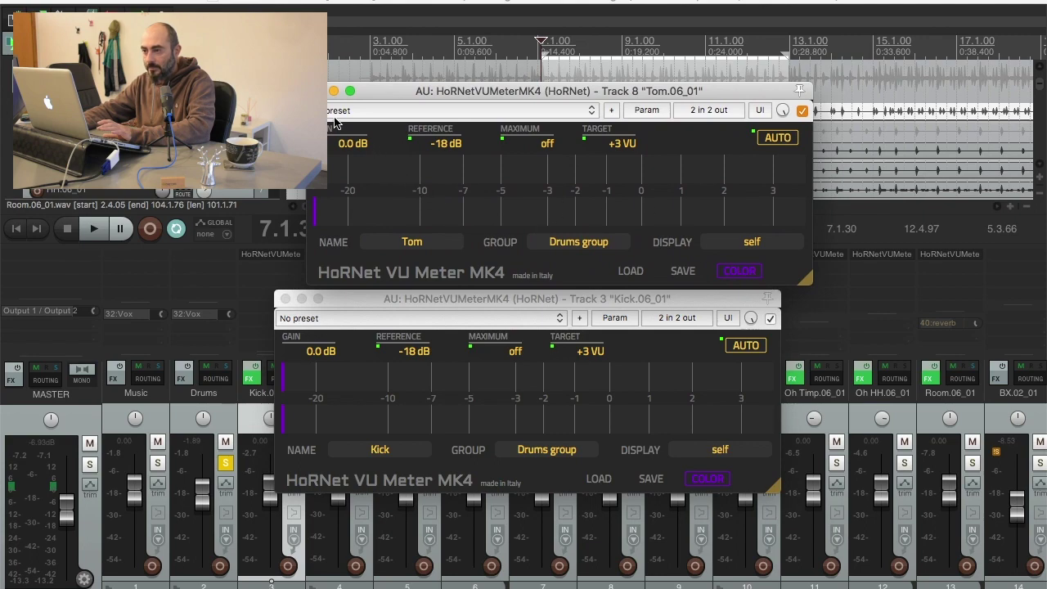
pyautogui.click(333, 91)
# Enable AUTO gain on the Kick VU meter, then bring up the Snare's VU meter
pyautogui.moveTo(460, 301); pyautogui.dragTo(455, 288)
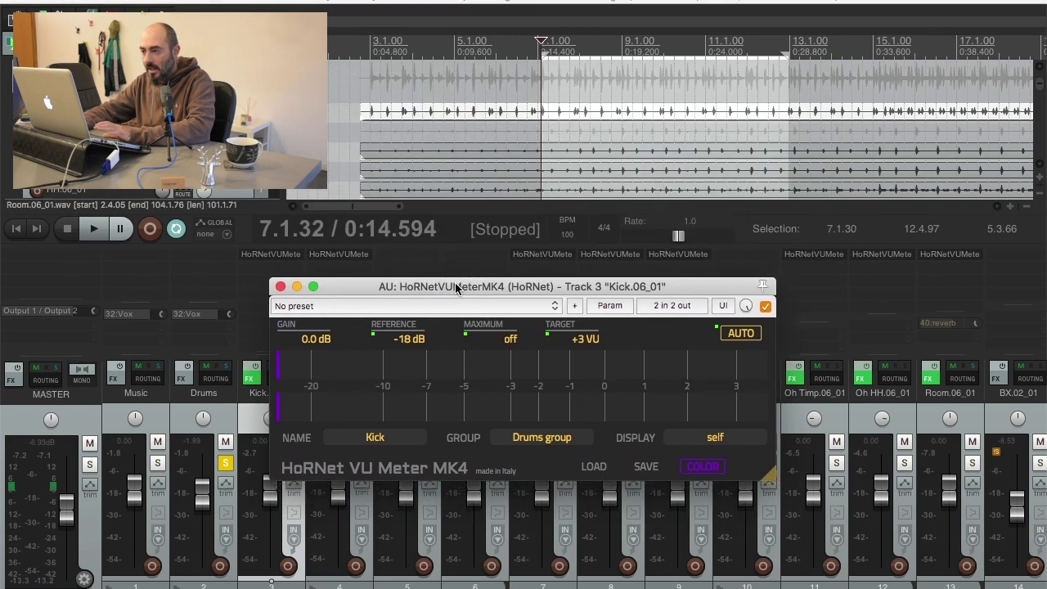
pyautogui.click(729, 338)
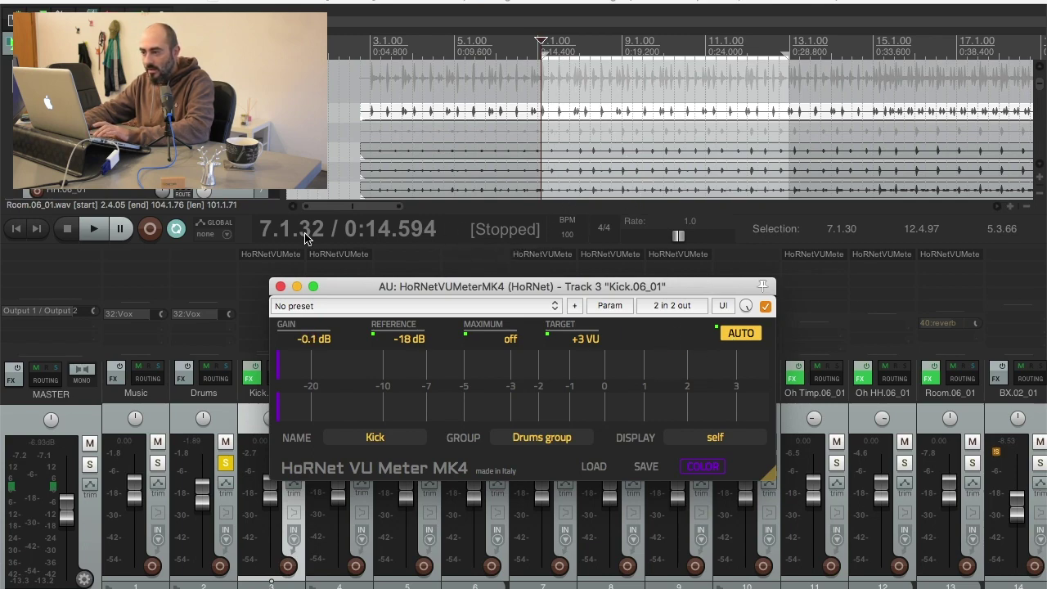
pyautogui.click(327, 257)
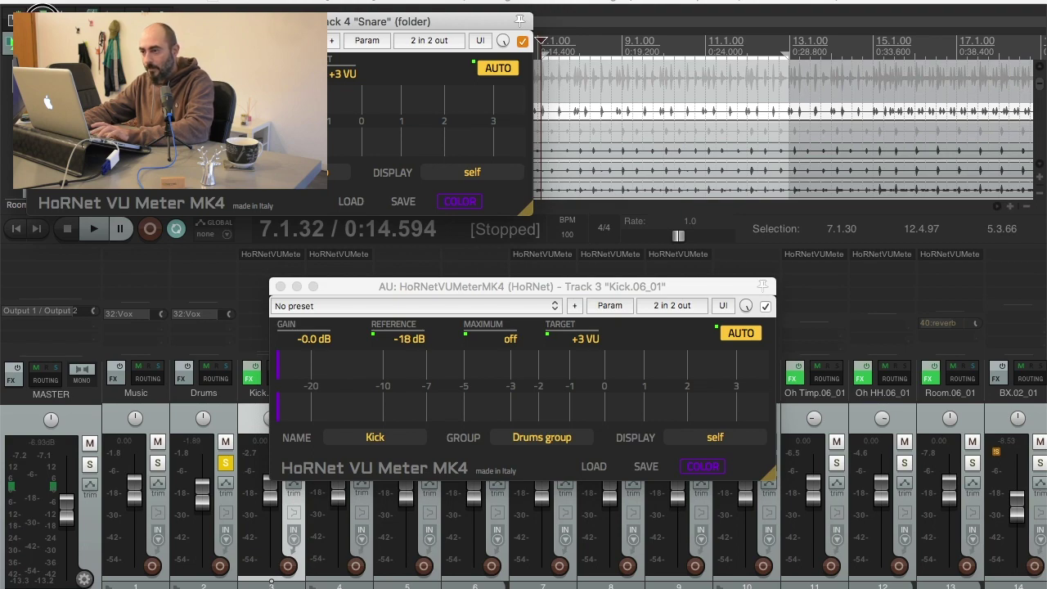
# Close the Snare meter and play the drums until the Kick VU meter's auto gain settles at 8.3 dB, then stop
pyautogui.press('Escape')
pyautogui.press('space')
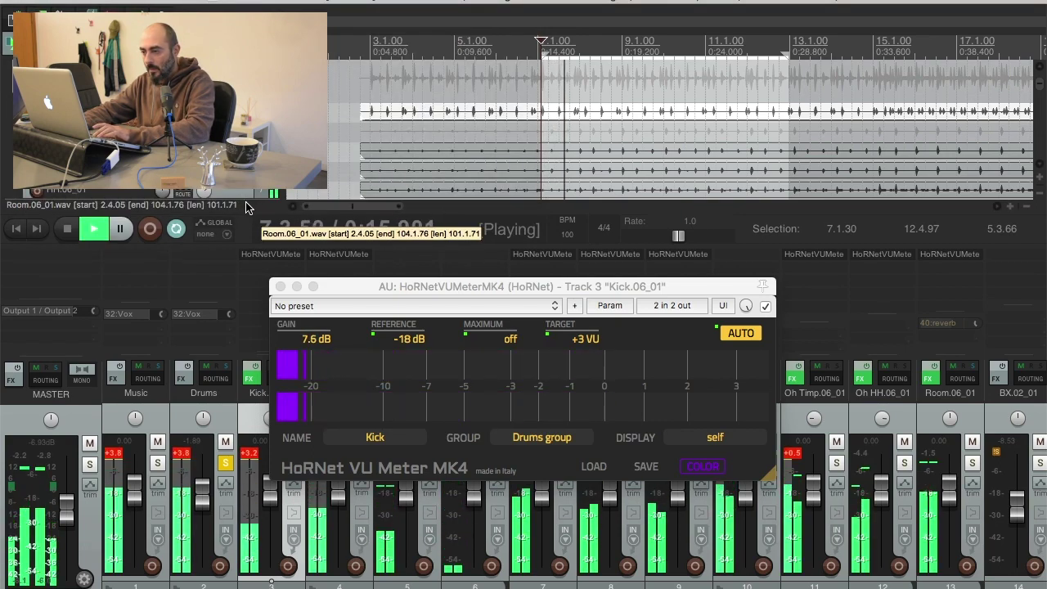
pyautogui.moveTo(362, 284); pyautogui.dragTo(355, 278)
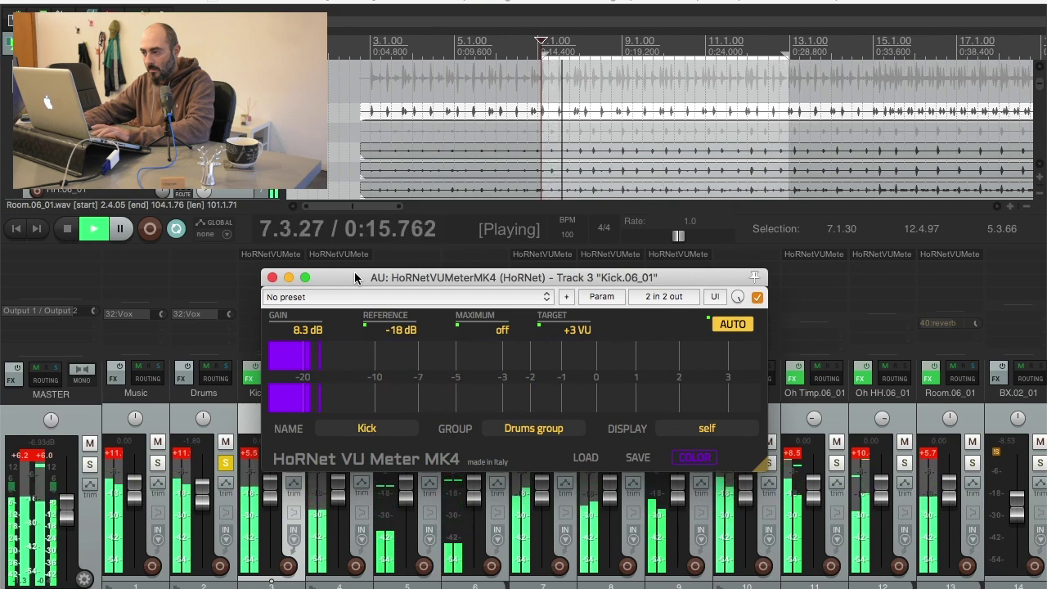
pyautogui.press('space')
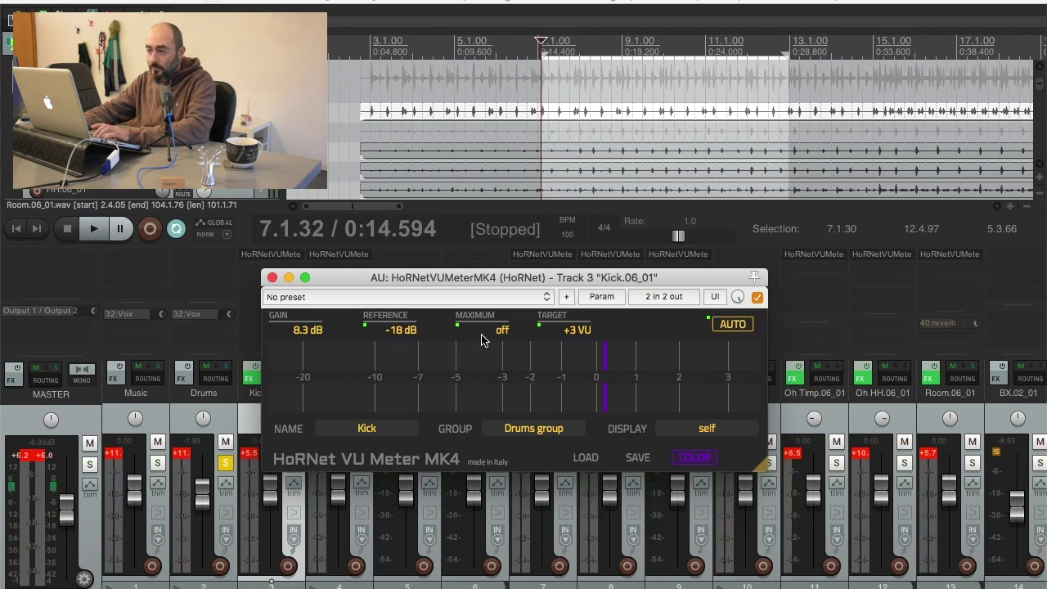
pyautogui.moveTo(471, 278); pyautogui.dragTo(489, 293)
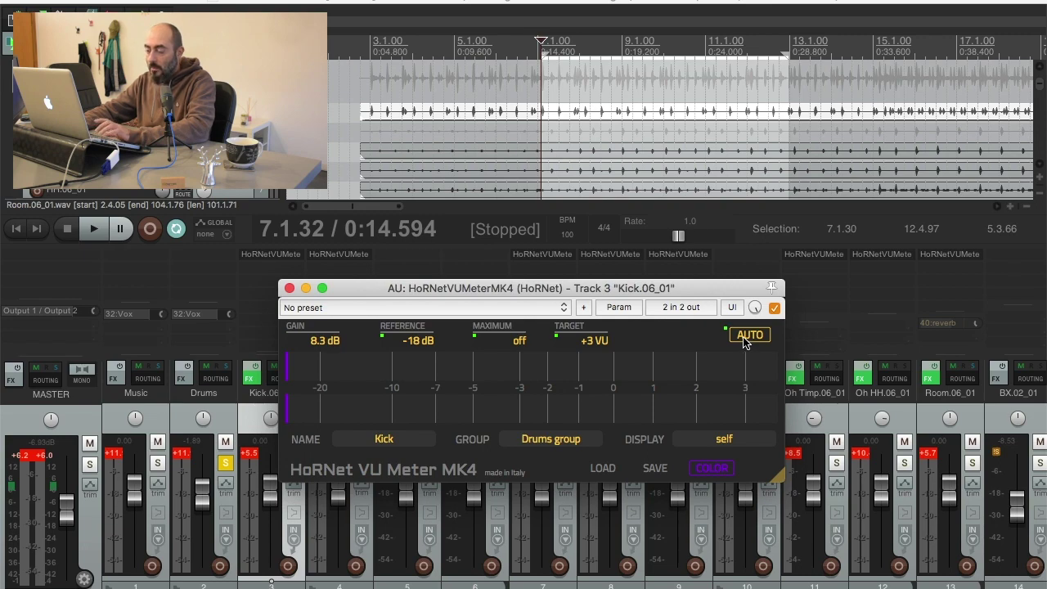
pyautogui.moveTo(629, 293); pyautogui.dragTo(634, 292)
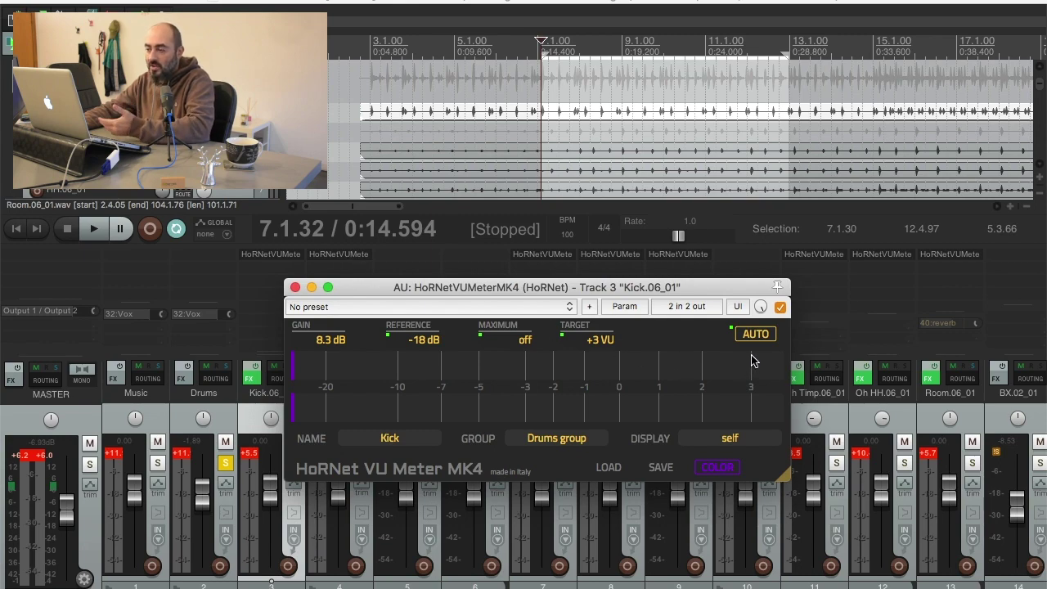
pyautogui.click(357, 258)
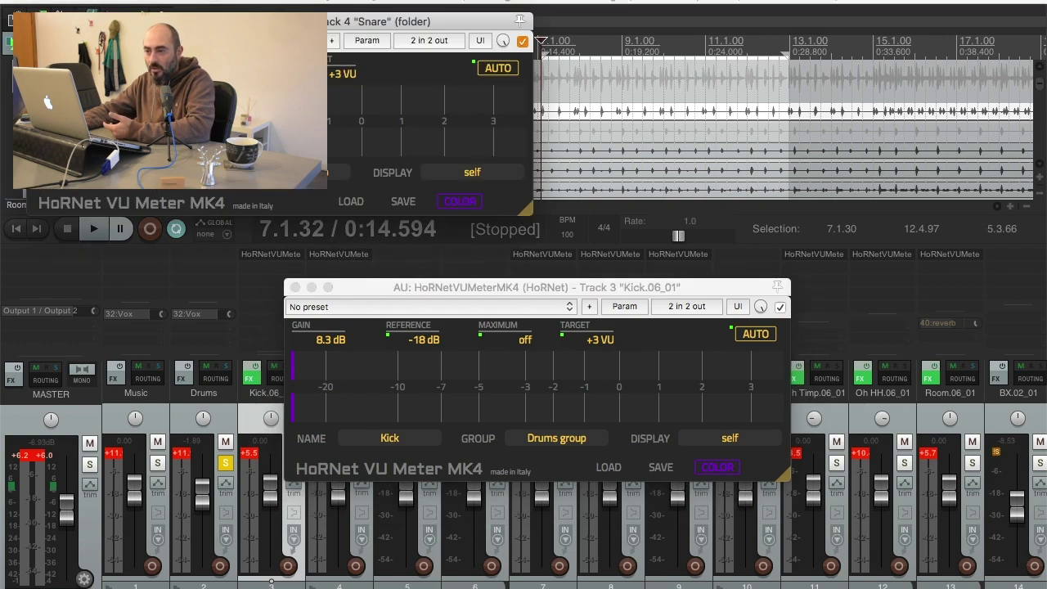
pyautogui.press('super+w')
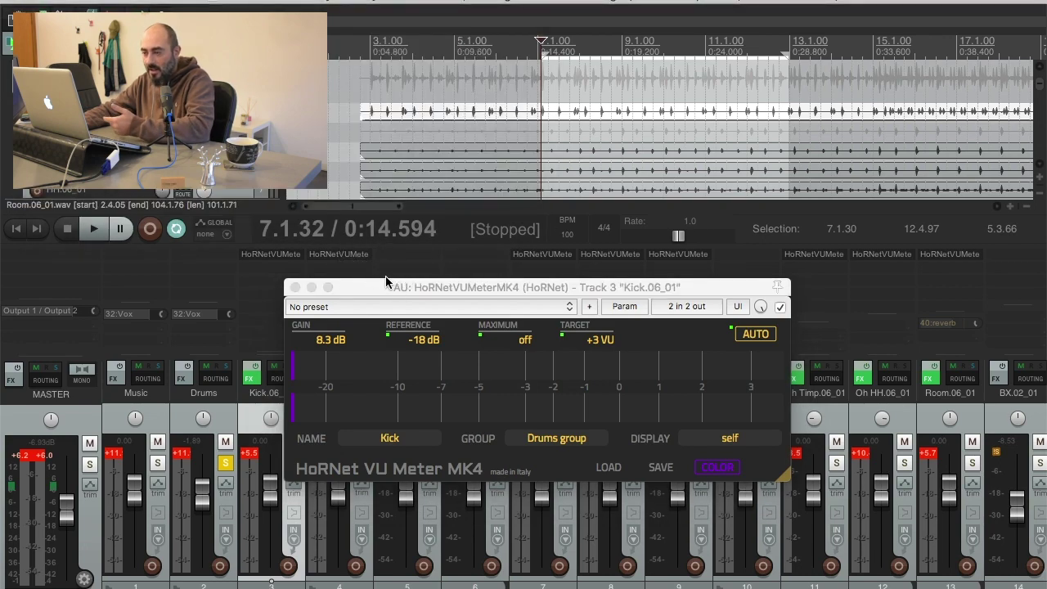
pyautogui.moveTo(406, 286); pyautogui.dragTo(471, 174)
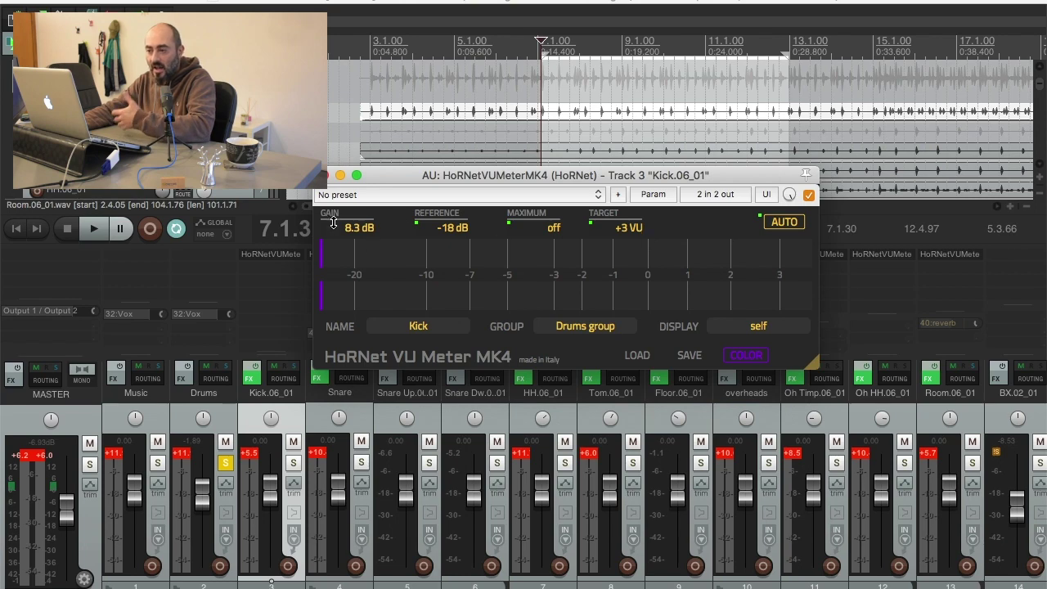
# Add AU HoRNetTape after the VU meter on the Kick track
pyautogui.click(328, 176)
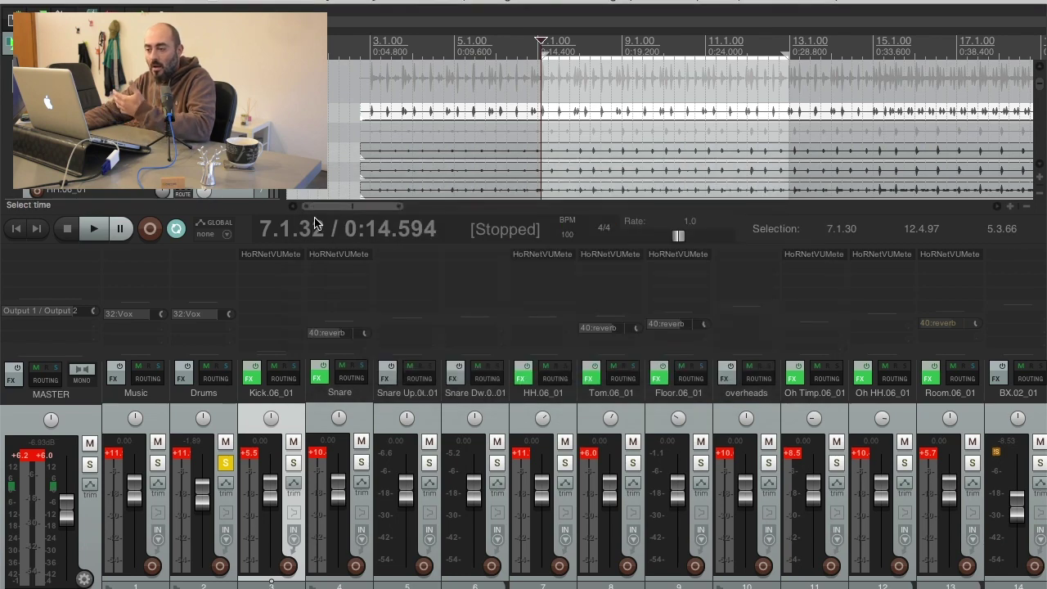
pyautogui.doubleClick(280, 272)
pyautogui.tripleClick(341, 393)
pyautogui.write('tape')
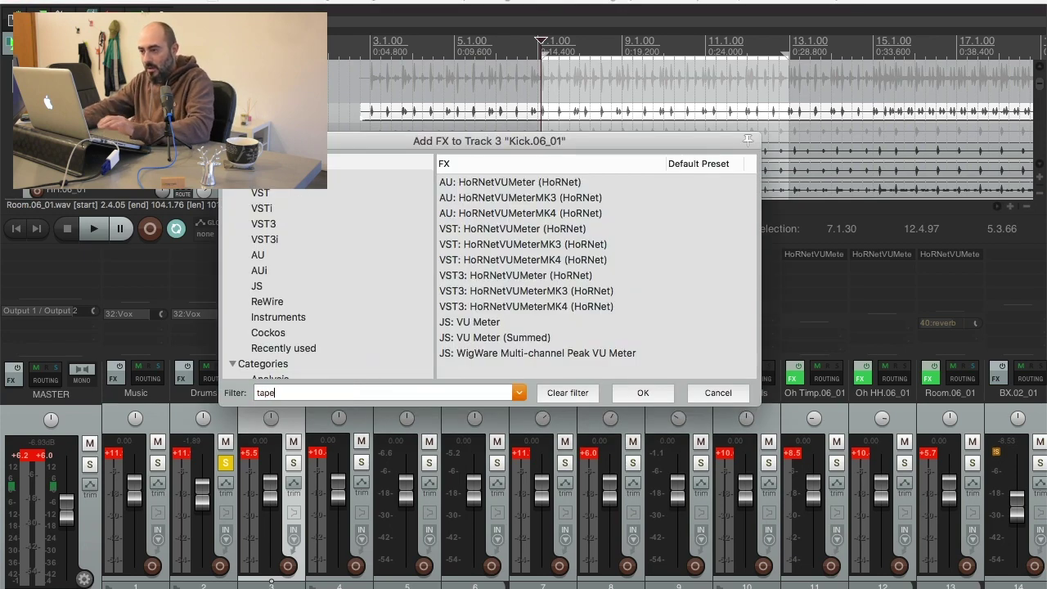
pyautogui.doubleClick(486, 183)
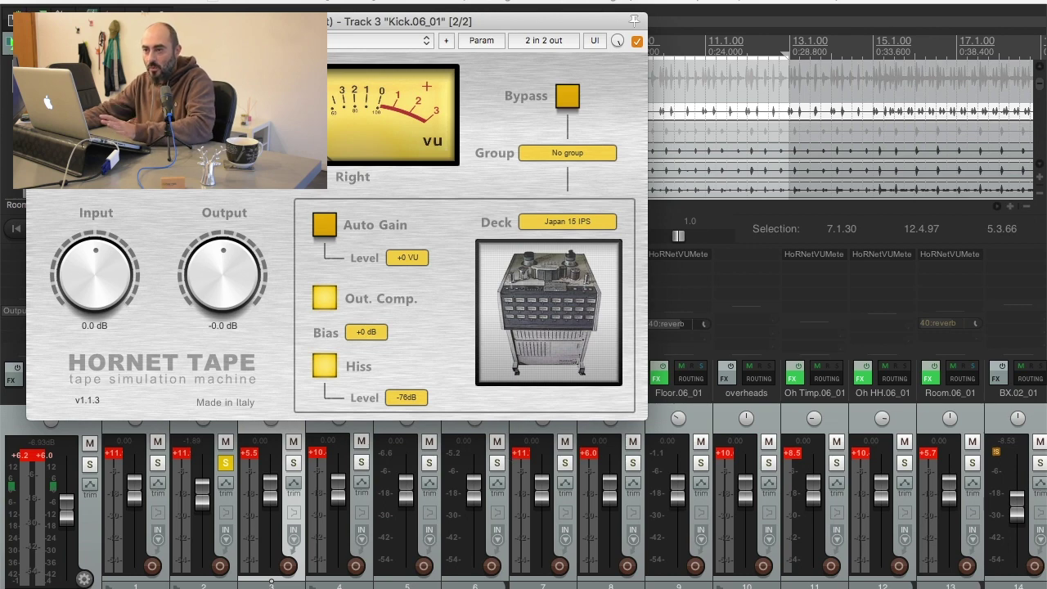
pyautogui.click(34, 21)
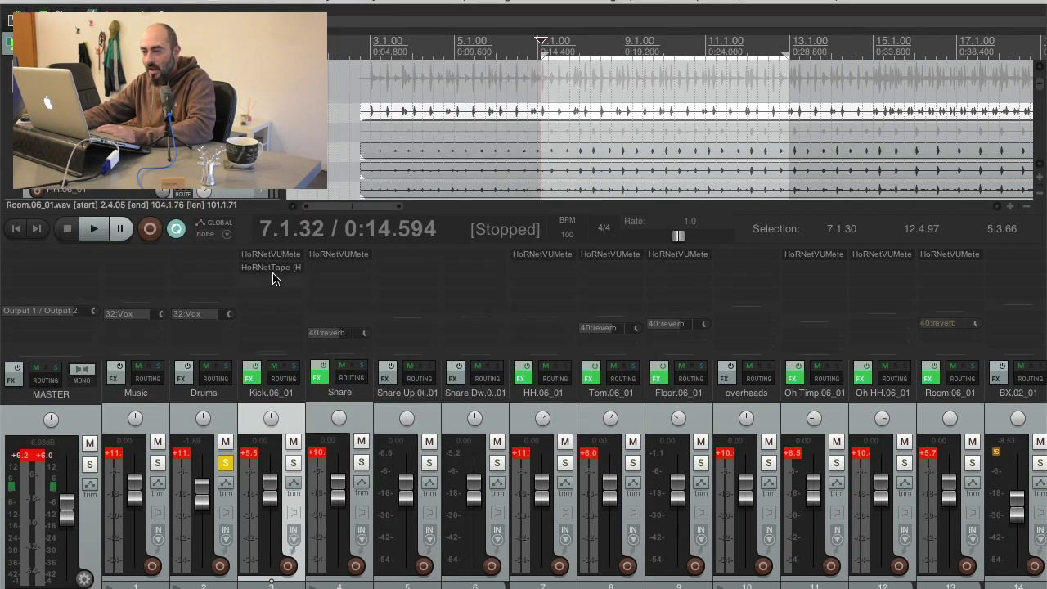
# Copy HoRNet Tape onto the Snare, HH, Tom, Floor, Oh Timp and Oh HH tracks
pyautogui.moveTo(275, 270); pyautogui.dragTo(334, 272)
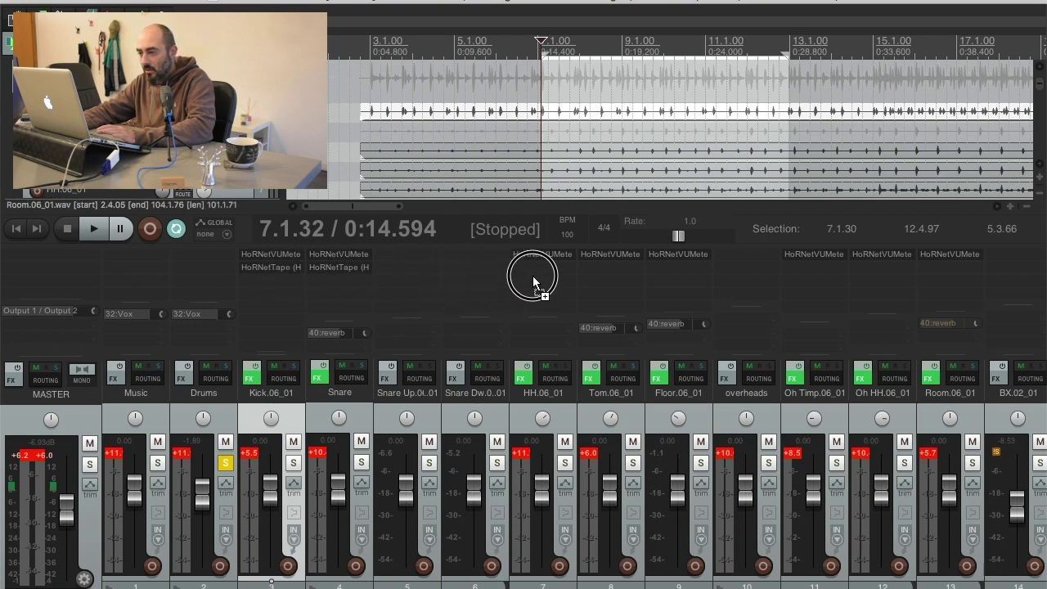
pyautogui.moveTo(537, 272); pyautogui.dragTo(737, 266)
pyautogui.moveTo(805, 268); pyautogui.dragTo(803, 268)
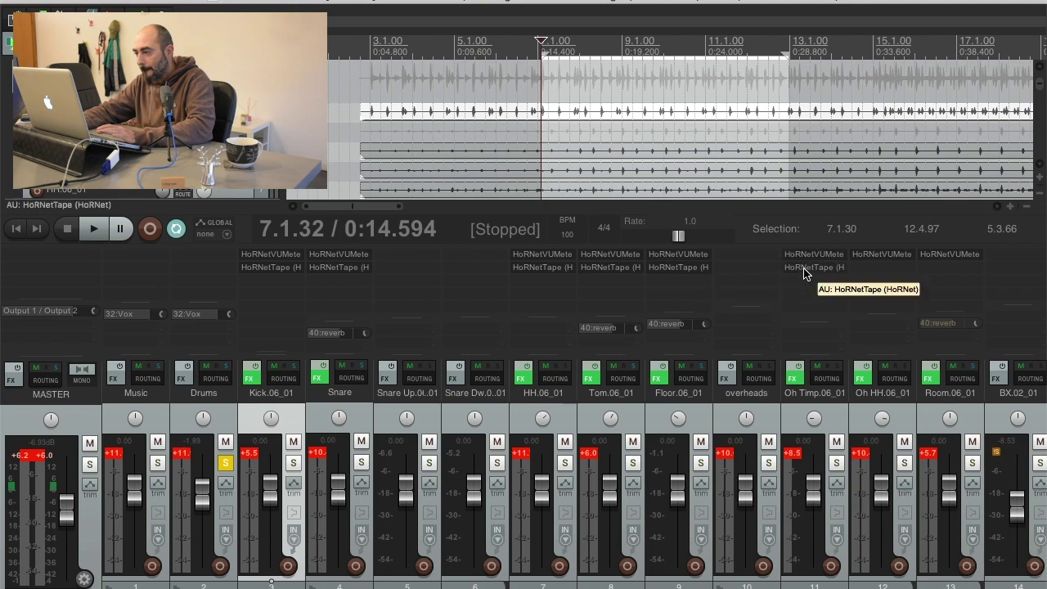
pyautogui.moveTo(872, 270); pyautogui.dragTo(934, 272)
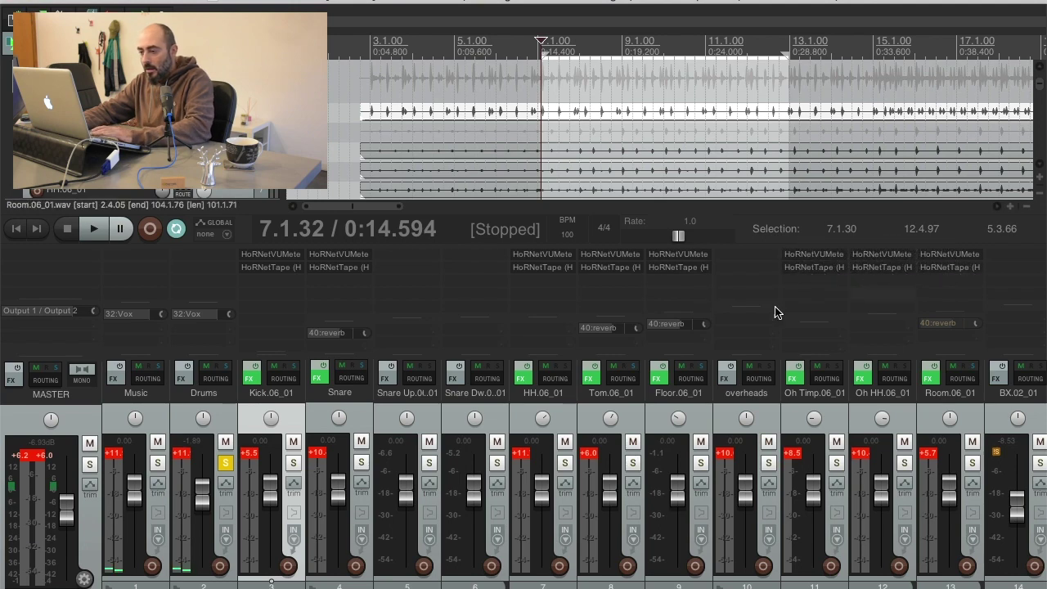
# Reset the red peak indicators across the drum tracks, including Tom, overheads and Room, then start playback
pyautogui.click(184, 455)
pyautogui.click(247, 456)
pyautogui.click(319, 457)
pyautogui.click(519, 458)
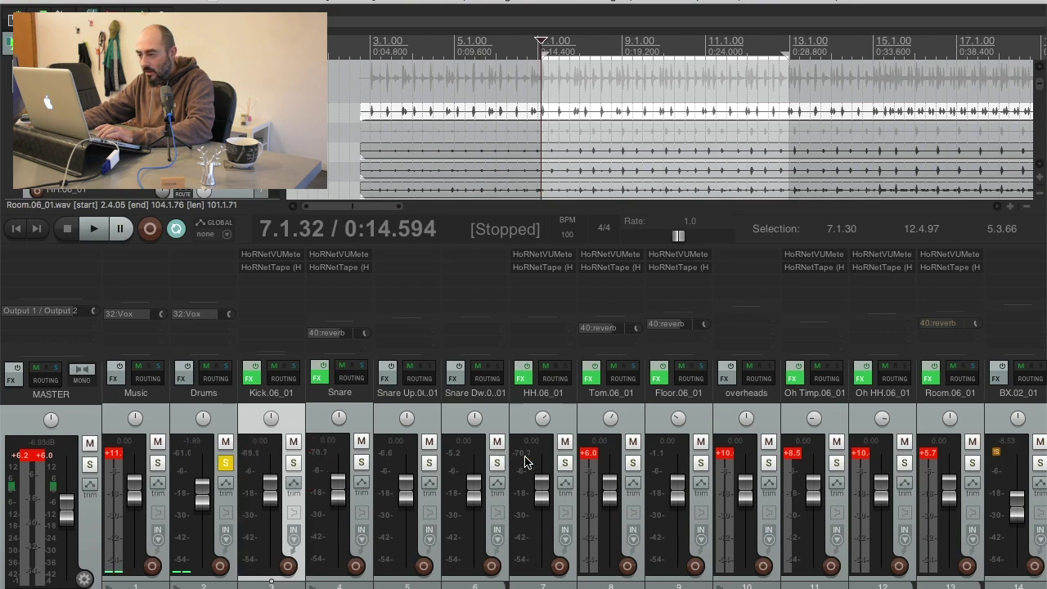
pyautogui.click(601, 457)
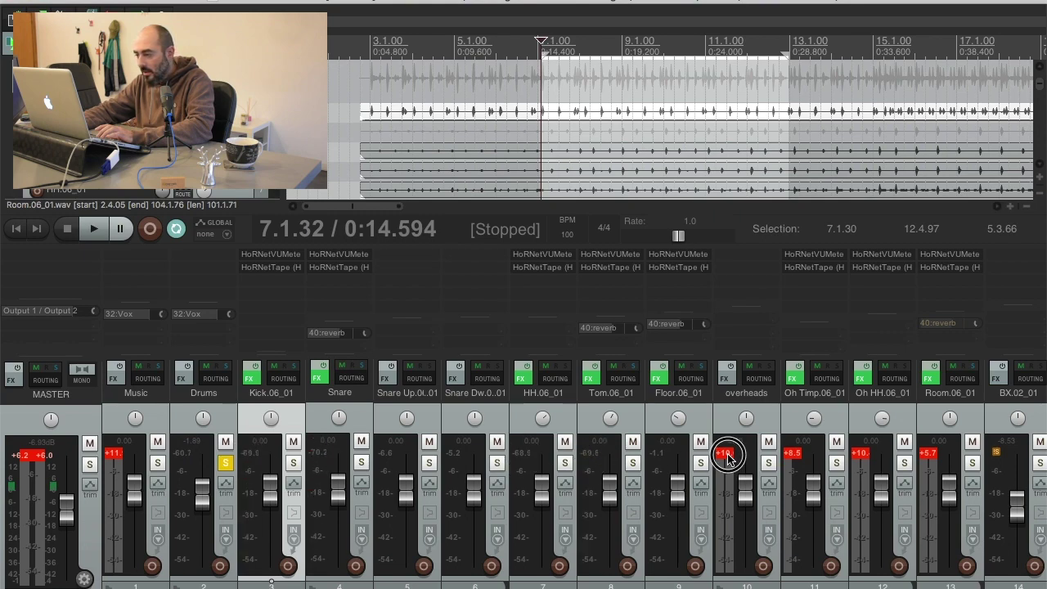
pyautogui.click(728, 456)
pyautogui.click(802, 454)
pyautogui.click(859, 455)
pyautogui.click(928, 455)
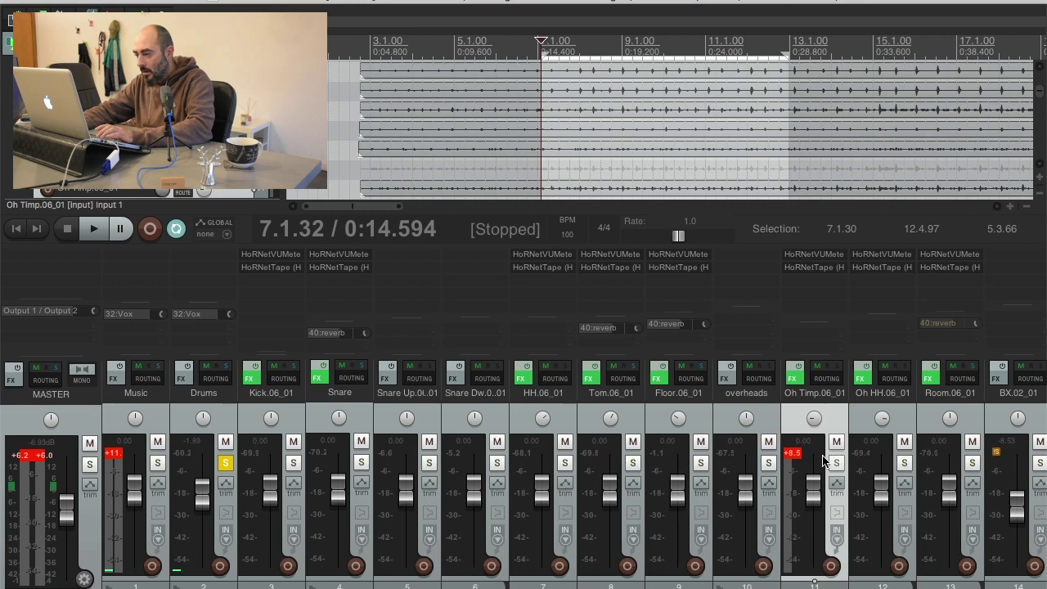
pyautogui.click(724, 458)
pyautogui.click(792, 454)
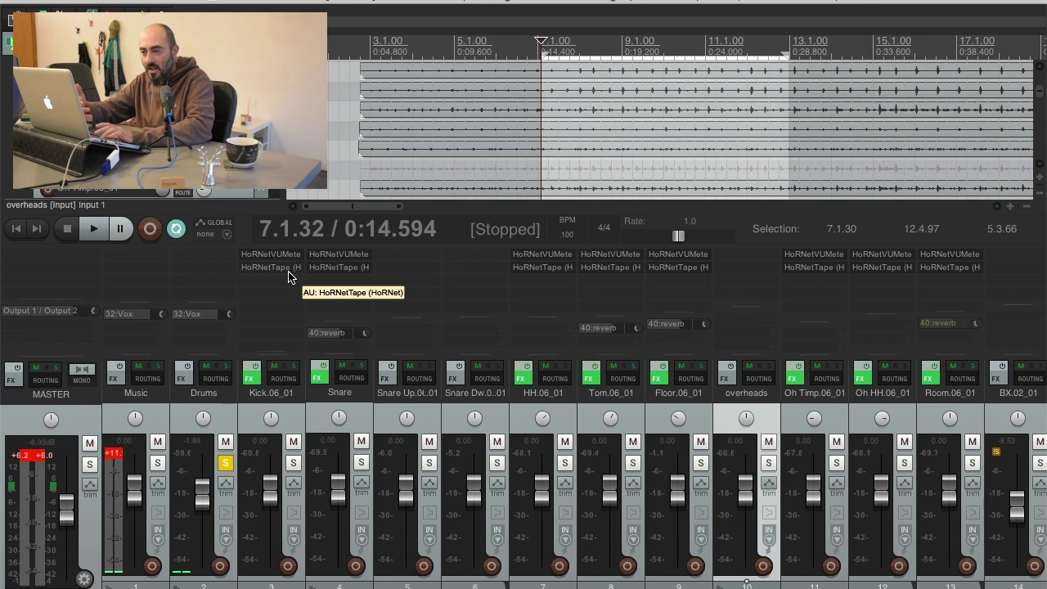
pyautogui.press('space')
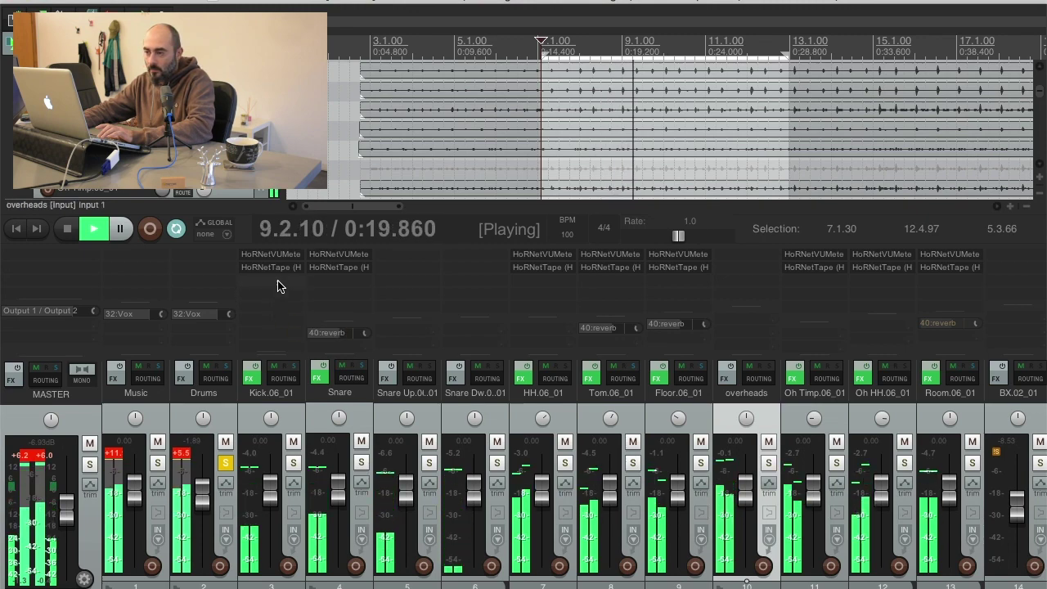
# Open Kick's VU Meter MK4, switch its display through Fl. Tom, Room and Snare, then back to self, and stop
pyautogui.click(276, 255)
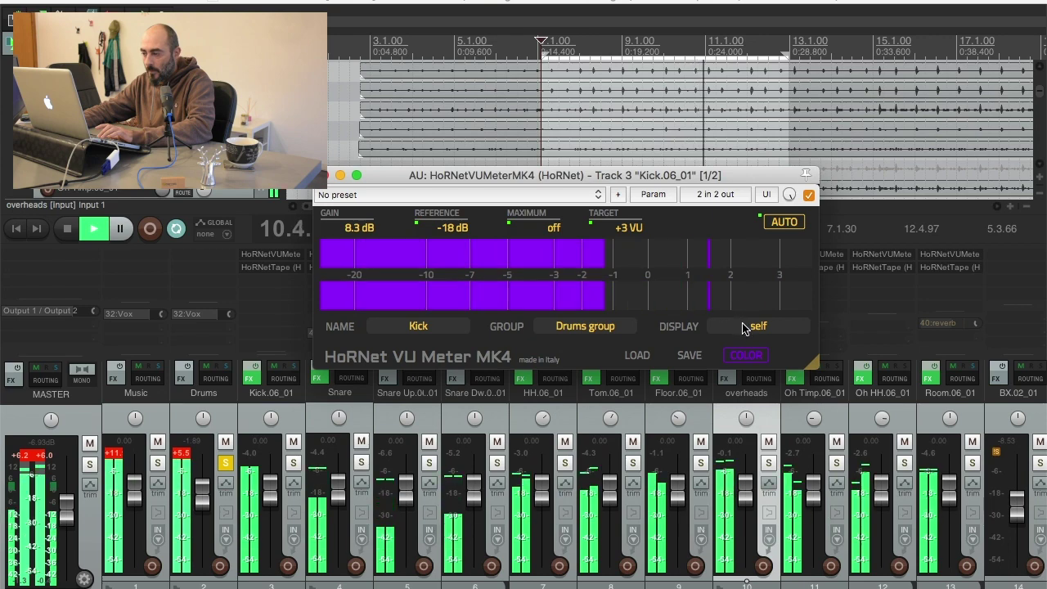
pyautogui.click(744, 328)
pyautogui.click(749, 411)
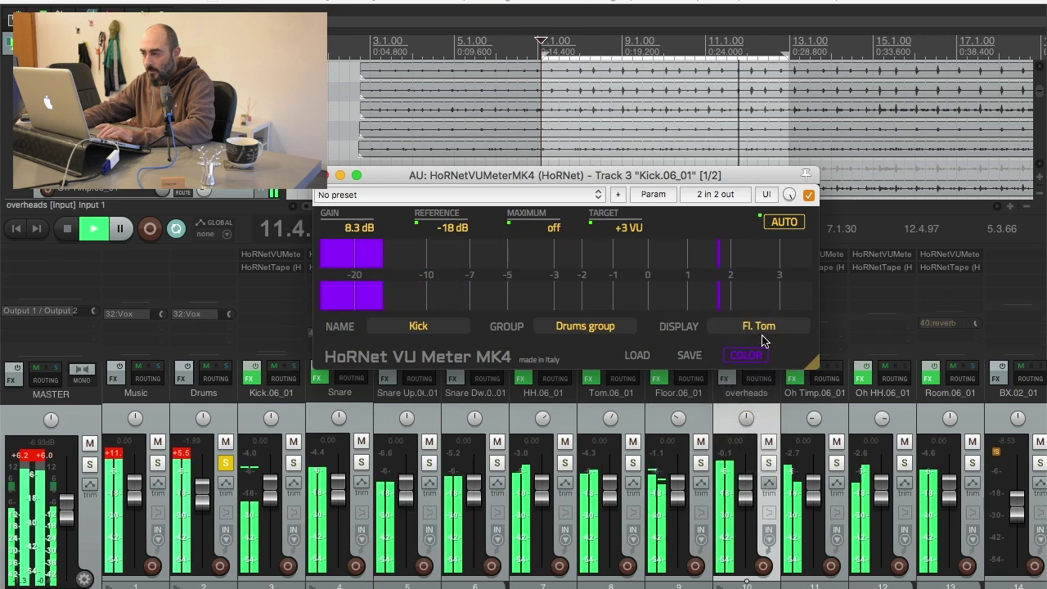
pyautogui.click(758, 324)
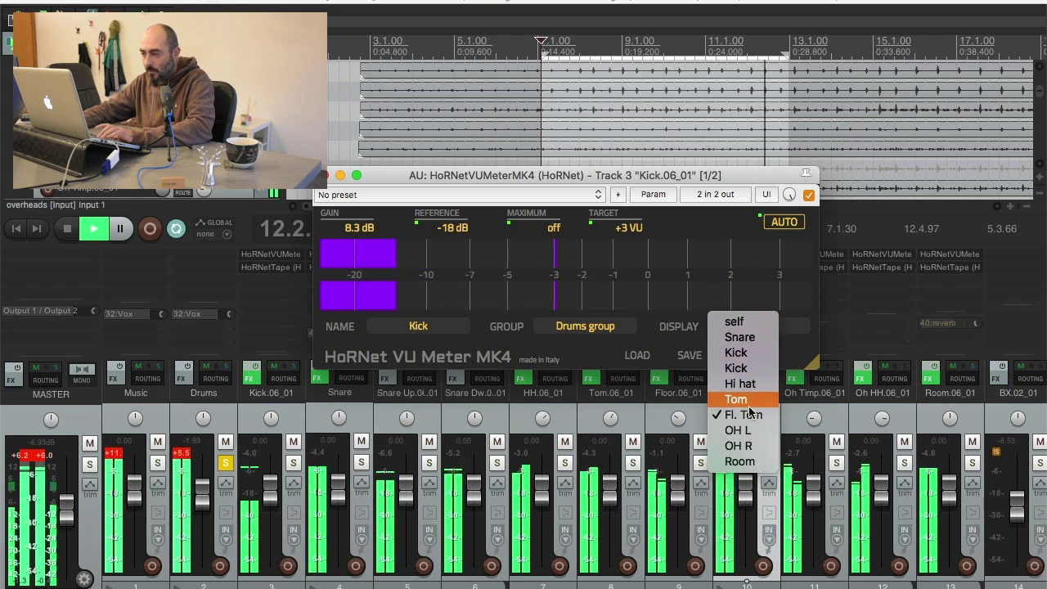
pyautogui.click(744, 462)
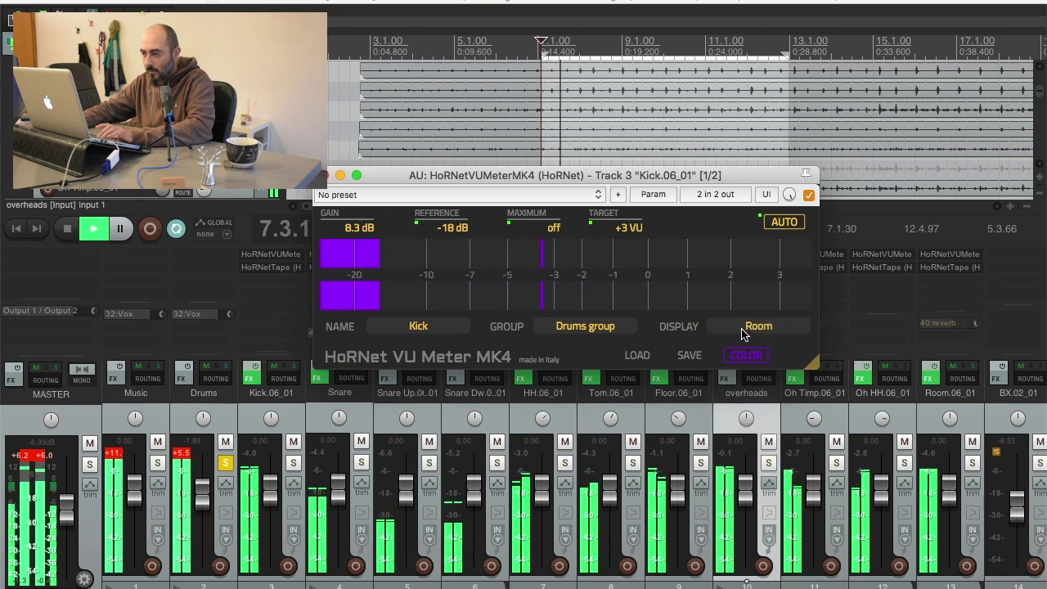
pyautogui.click(745, 329)
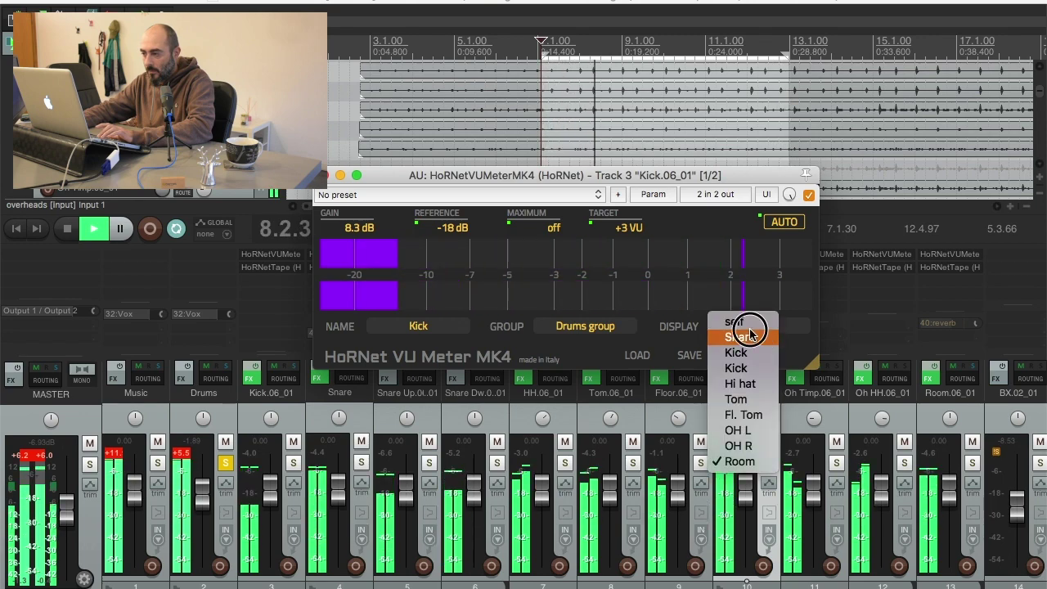
pyautogui.click(747, 335)
pyautogui.click(751, 327)
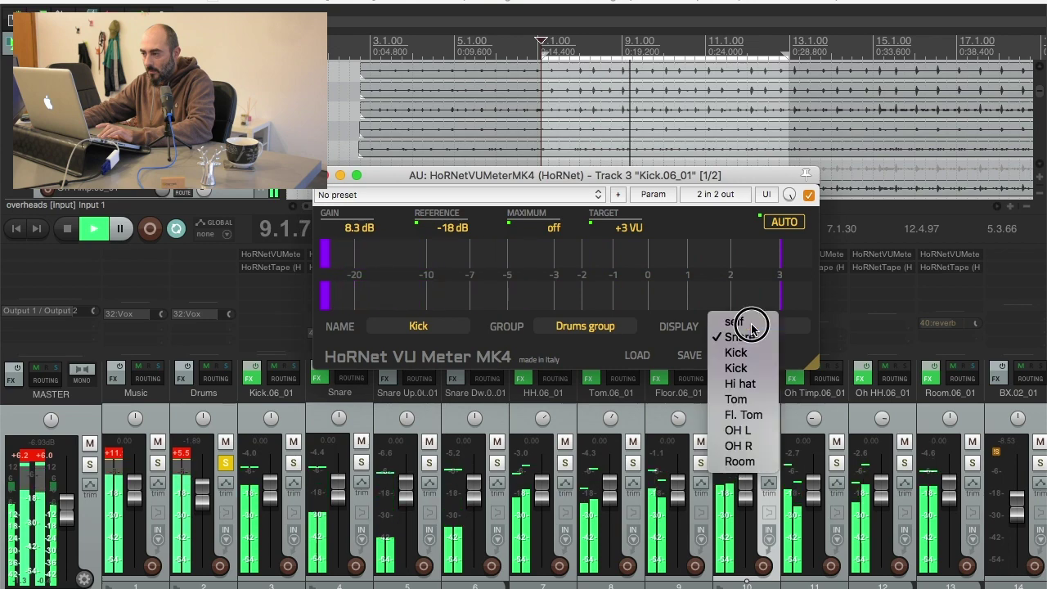
pyautogui.click(752, 323)
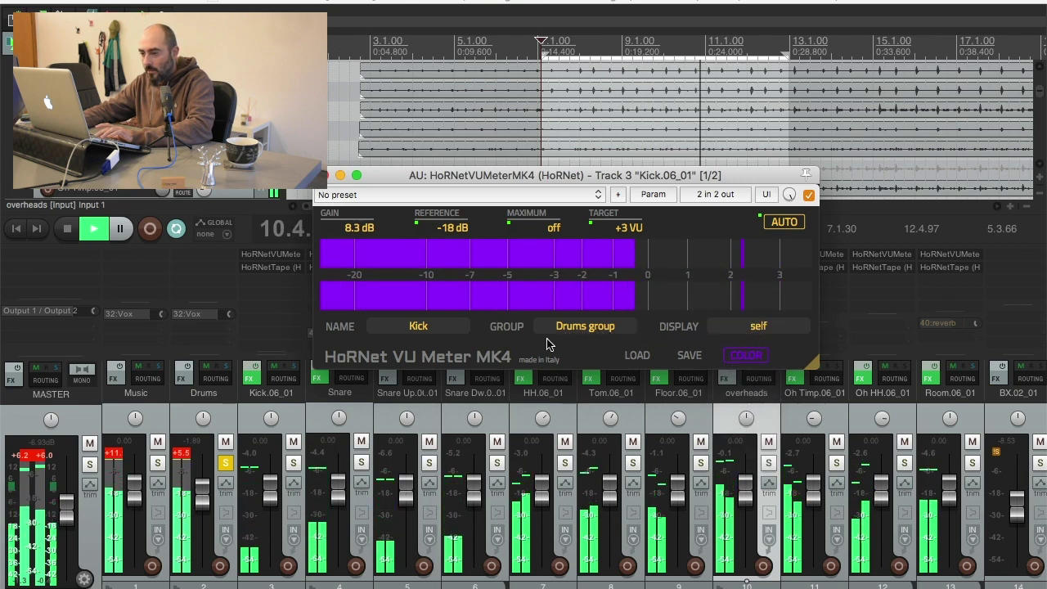
pyautogui.press('space')
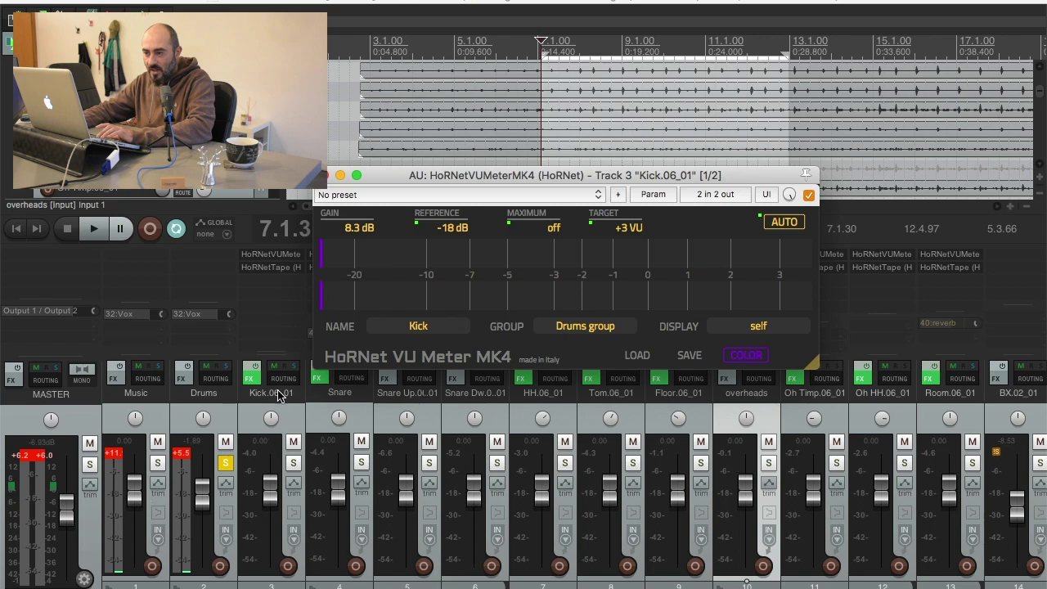
# Clear the Drums peak indicator and pull the Drums fader to about -10.5 dB while listening
pyautogui.click(185, 455)
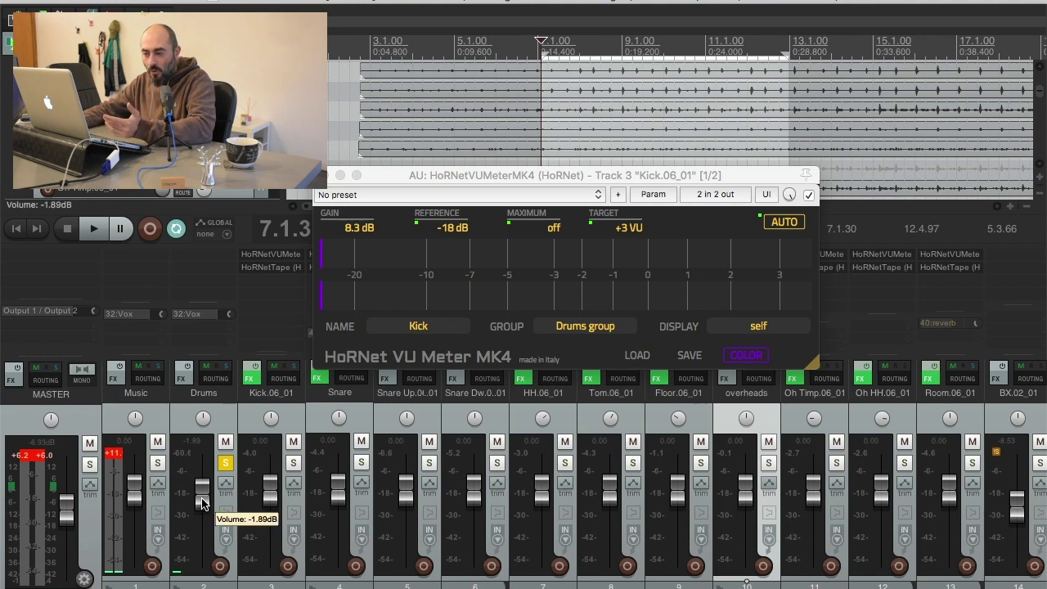
pyautogui.moveTo(202, 502); pyautogui.dragTo(203, 512)
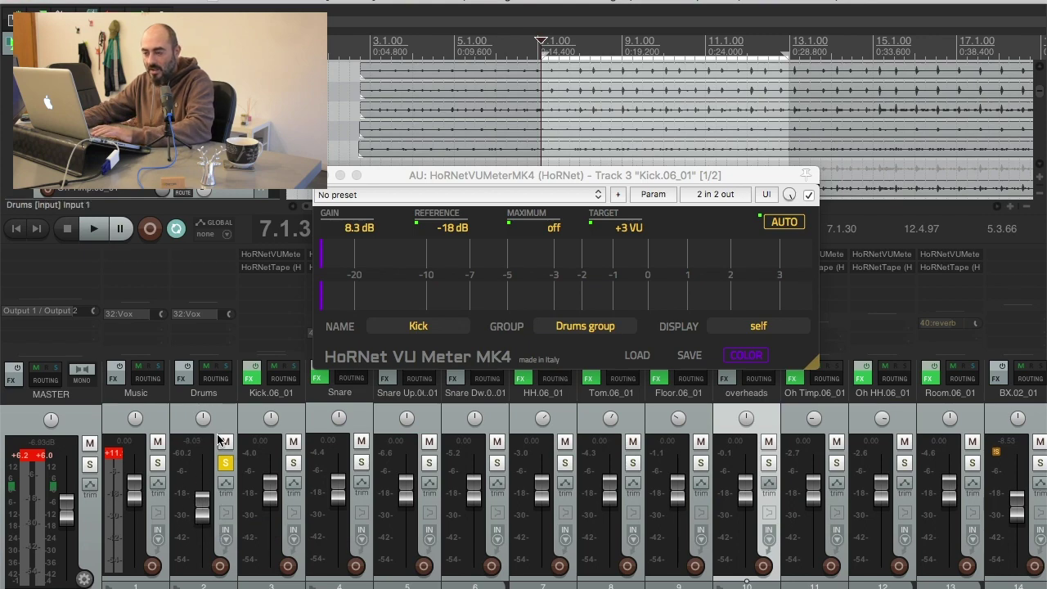
pyautogui.press('space')
pyautogui.moveTo(197, 497); pyautogui.dragTo(197, 501)
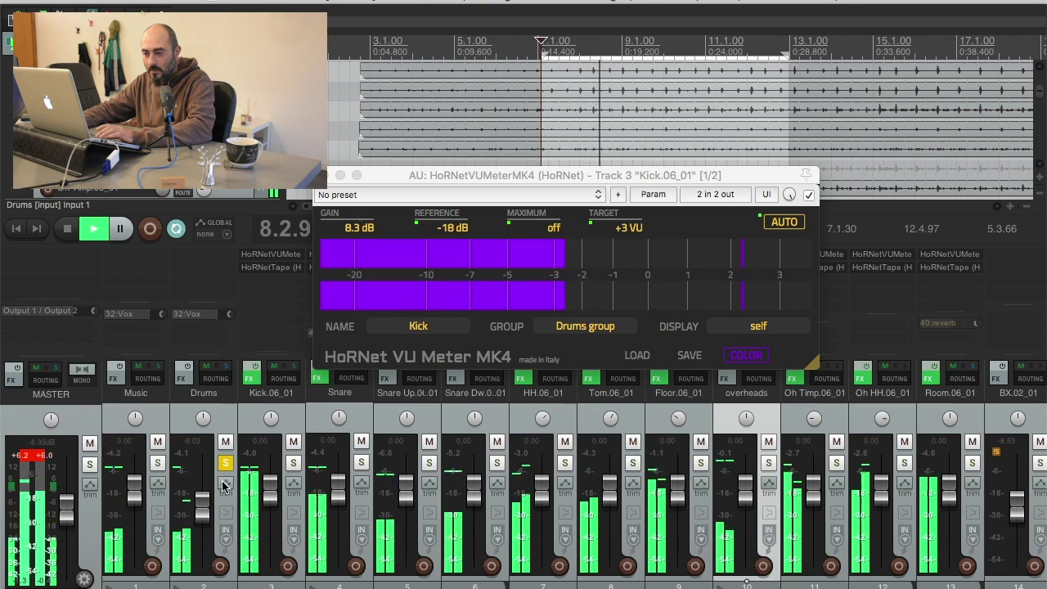
pyautogui.moveTo(202, 503); pyautogui.dragTo(202, 508)
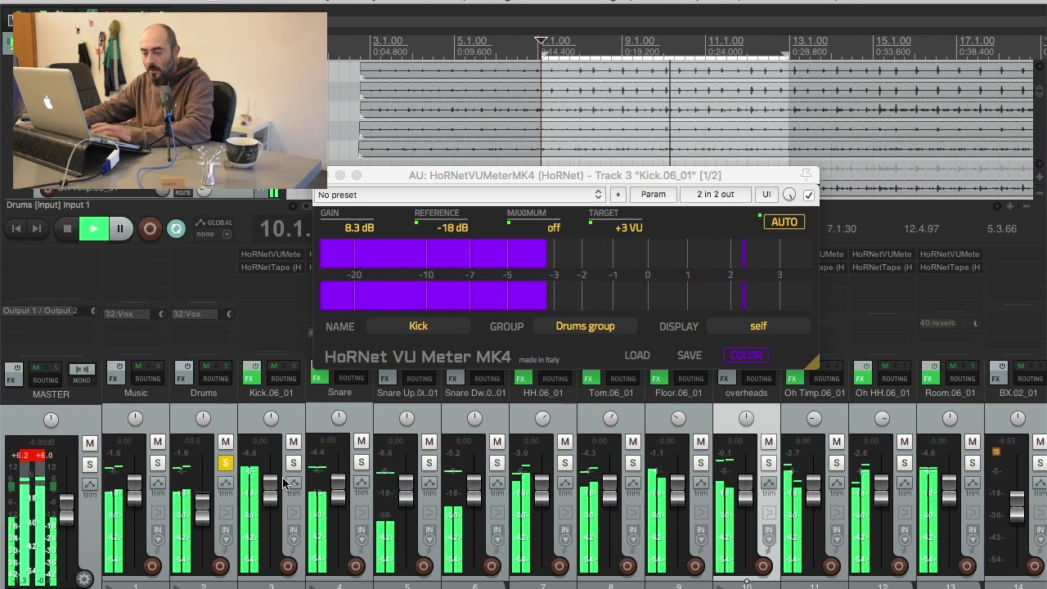
pyautogui.press('space')
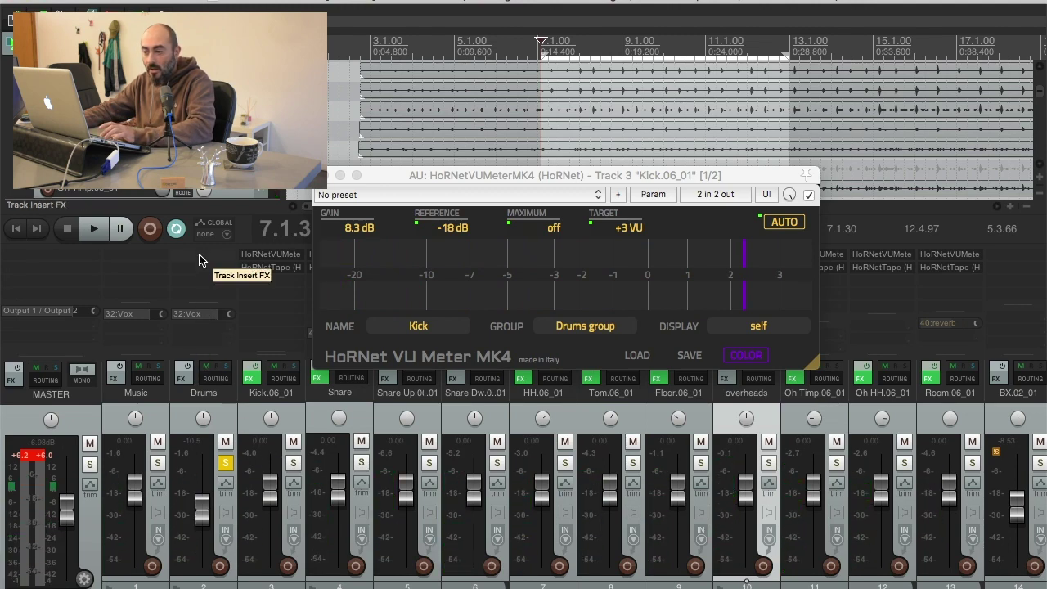
# Add AU HoRNetVUMeterMK4 to the Drums bus, found by filtering for 'vu meter'
pyautogui.click(326, 175)
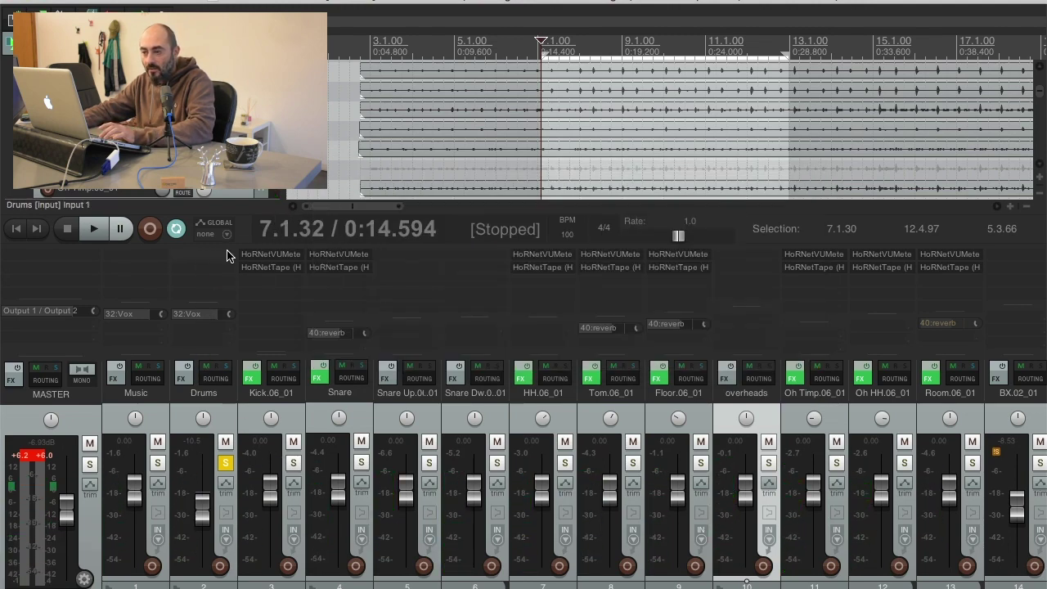
pyautogui.doubleClick(226, 258)
pyautogui.click(279, 391)
pyautogui.press('BackSpace')
pyautogui.press('BackSpace')
pyautogui.press('BackSpace')
pyautogui.press('BackSpace')
pyautogui.write('vu meter')
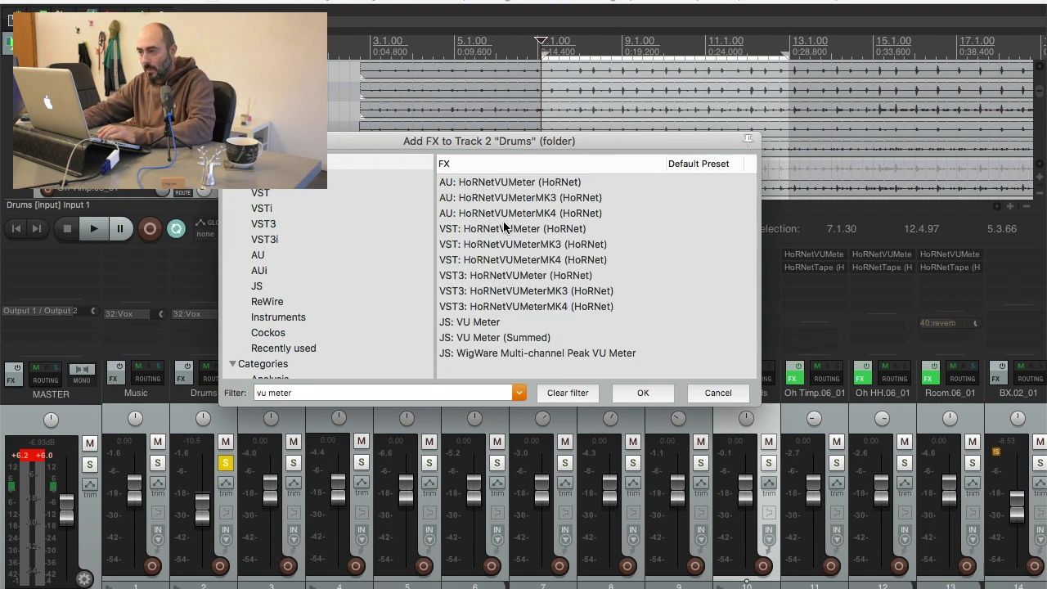
pyautogui.doubleClick(507, 211)
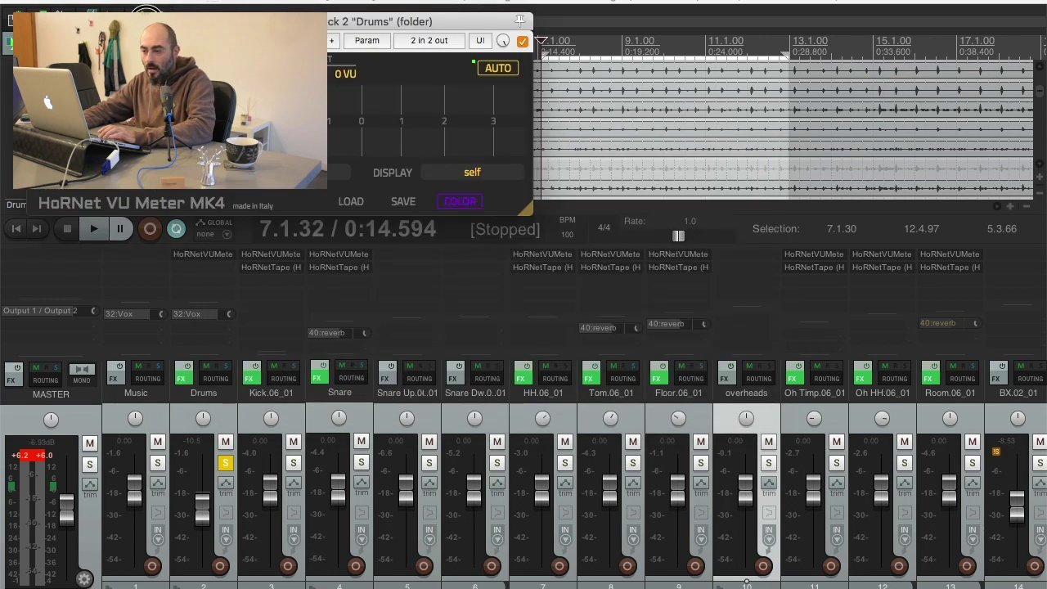
pyautogui.moveTo(145, 22); pyautogui.dragTo(347, 118)
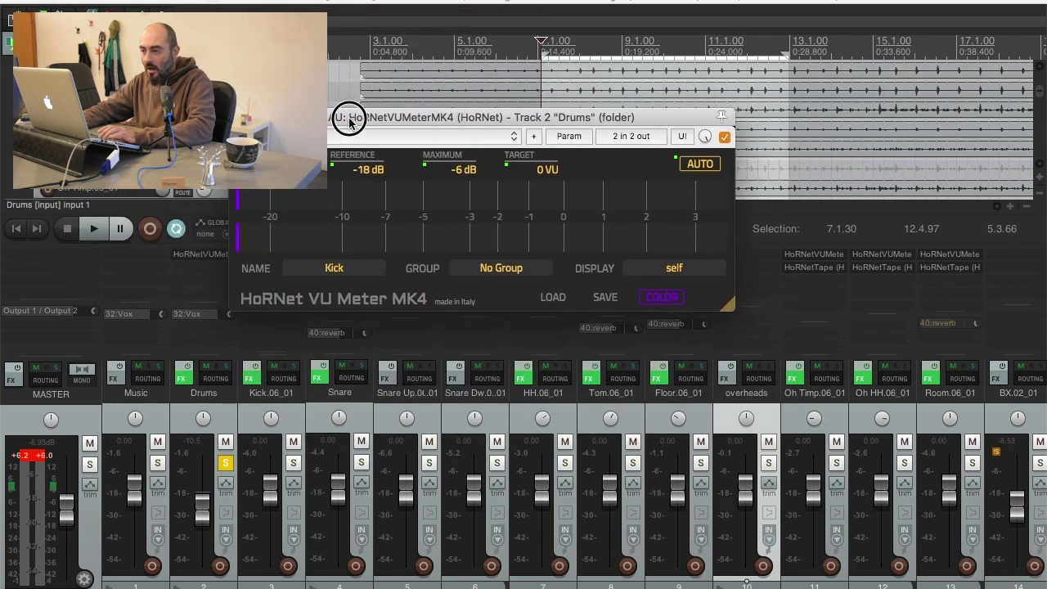
# Clear the meter's name, reset the Drums fader to 0 dB, and play with AUTO gain on
pyautogui.click(340, 277)
pyautogui.press('BackSpace')
pyautogui.press('Return')
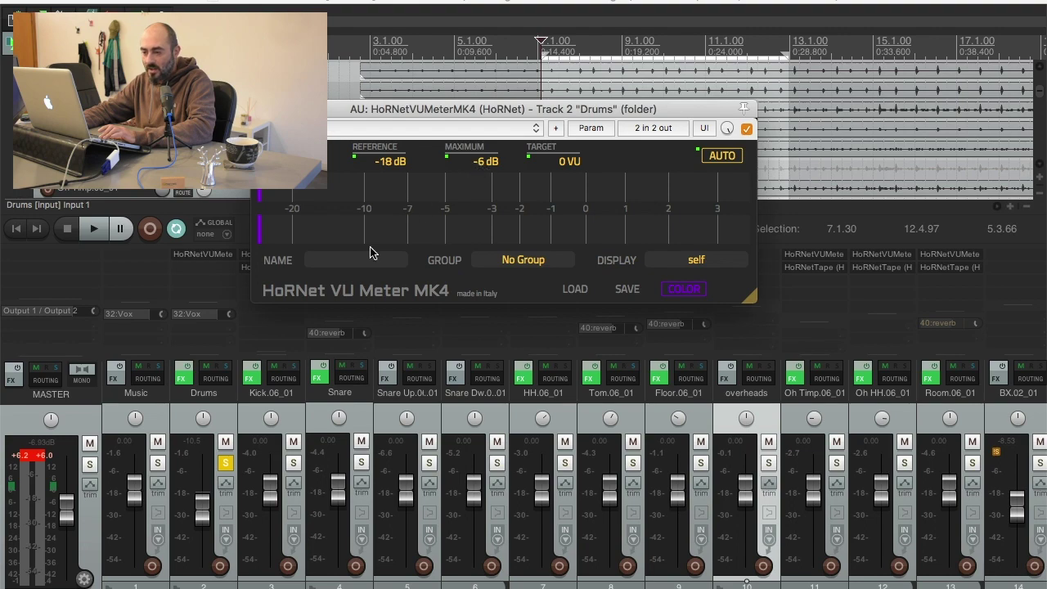
pyautogui.doubleClick(200, 498)
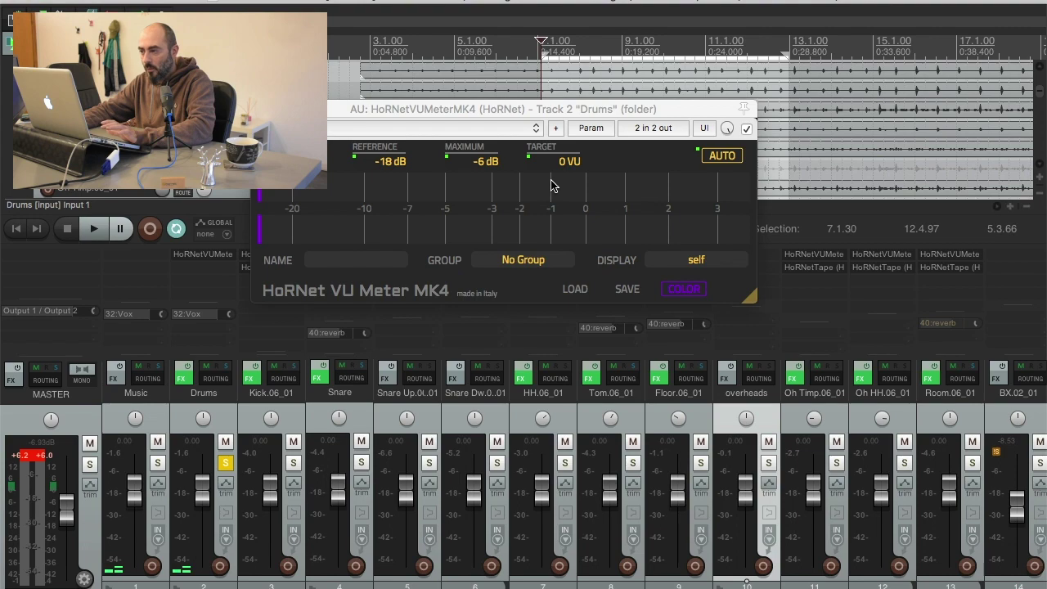
pyautogui.click(722, 157)
pyautogui.press('space')
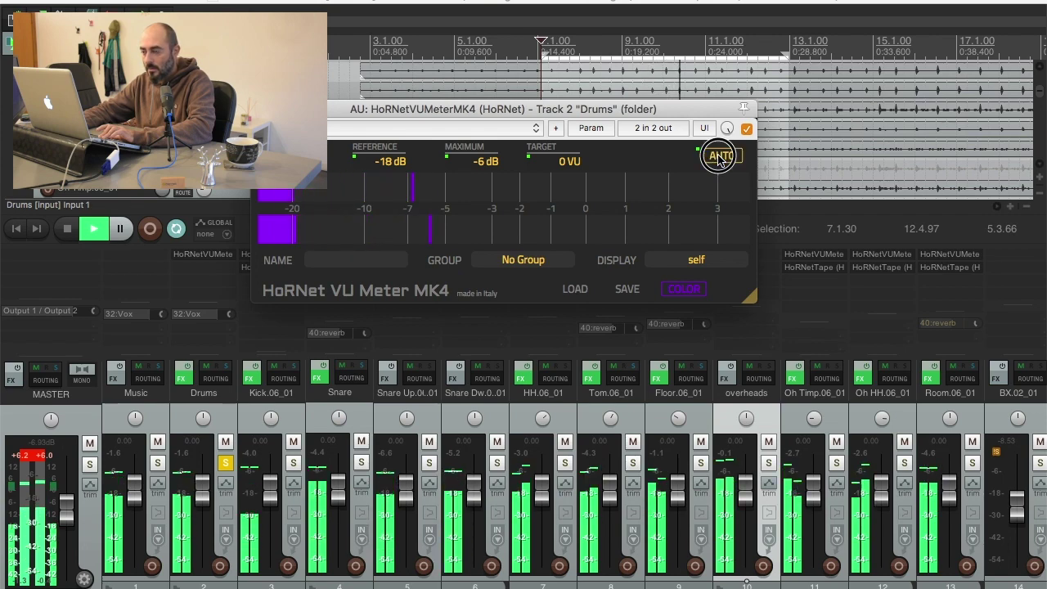
pyautogui.press('space')
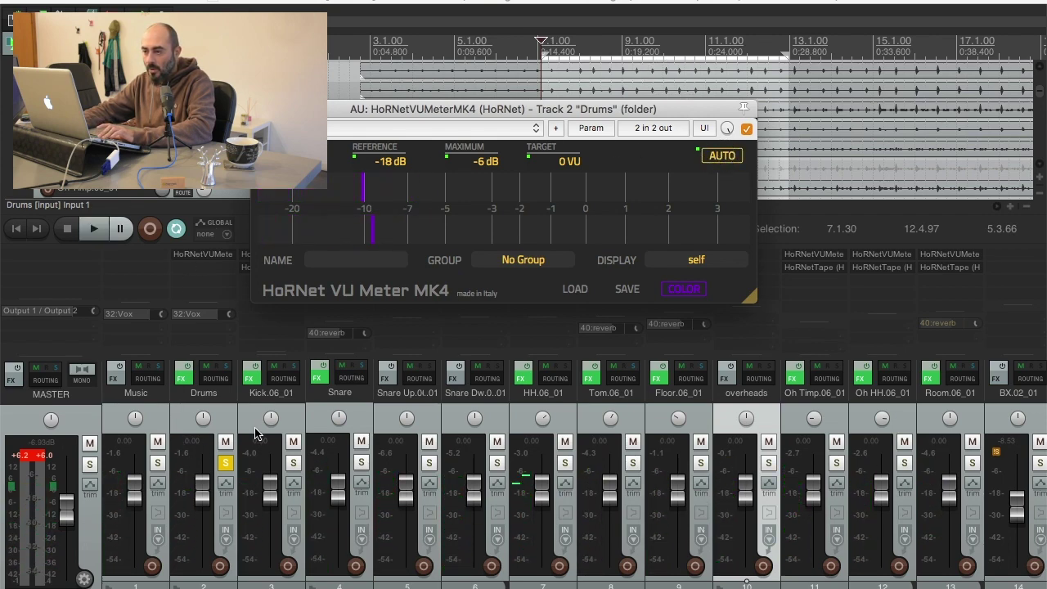